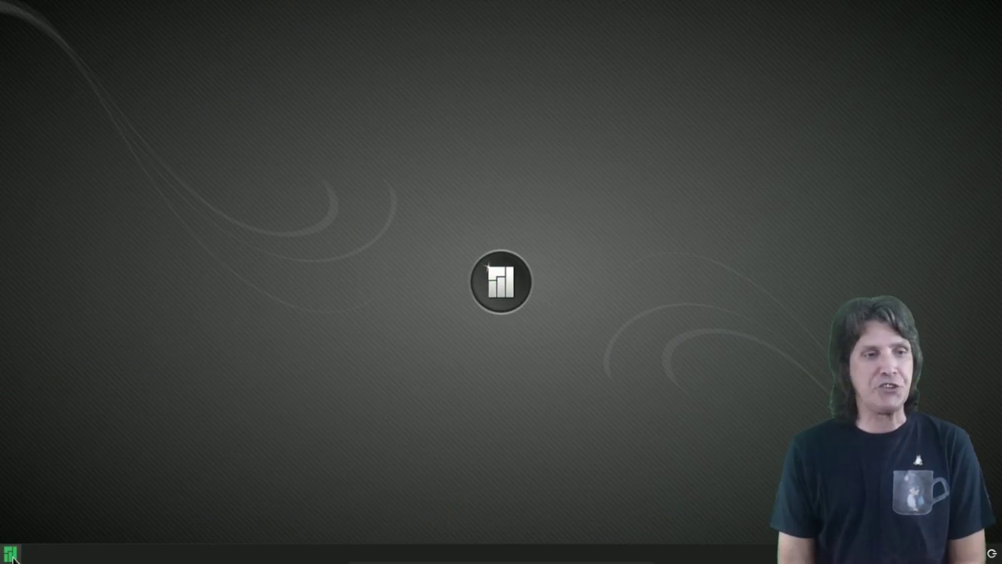
Open a terminal emulator and switch its window to fullscreen
{"action": "left_click", "coordinate": [9, 554]}
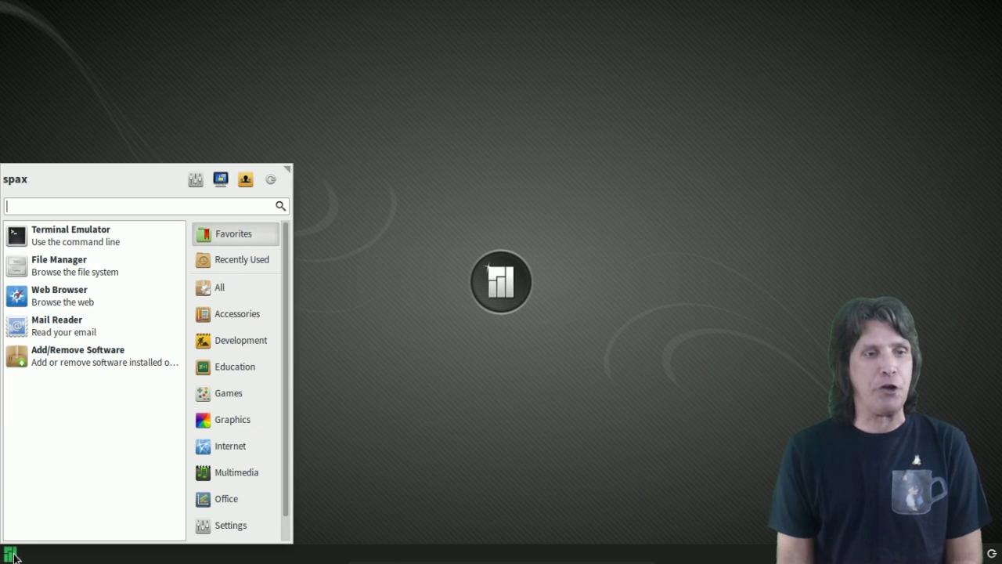
{"action": "left_click", "coordinate": [59, 232]}
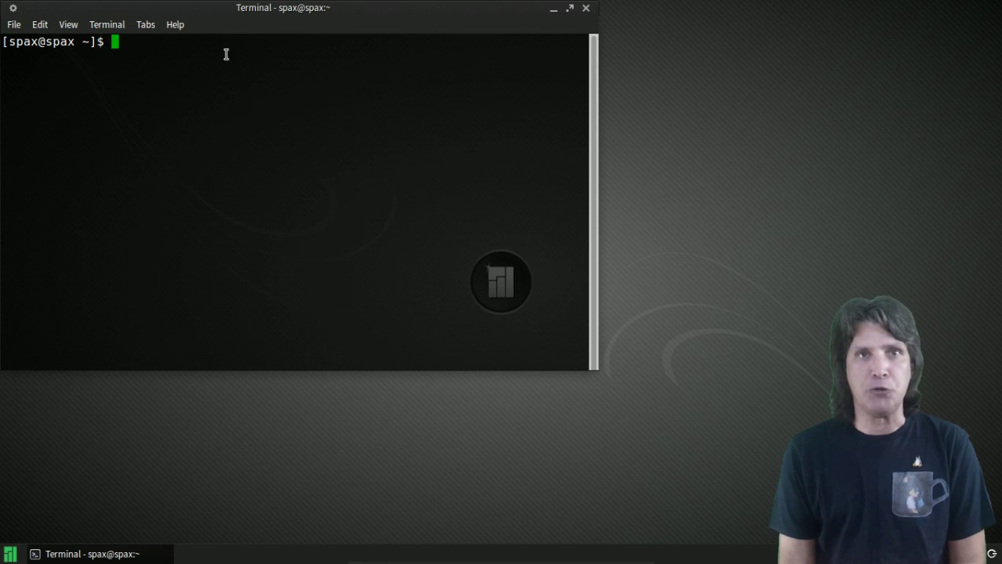
{"action": "left_click", "coordinate": [105, 25]}
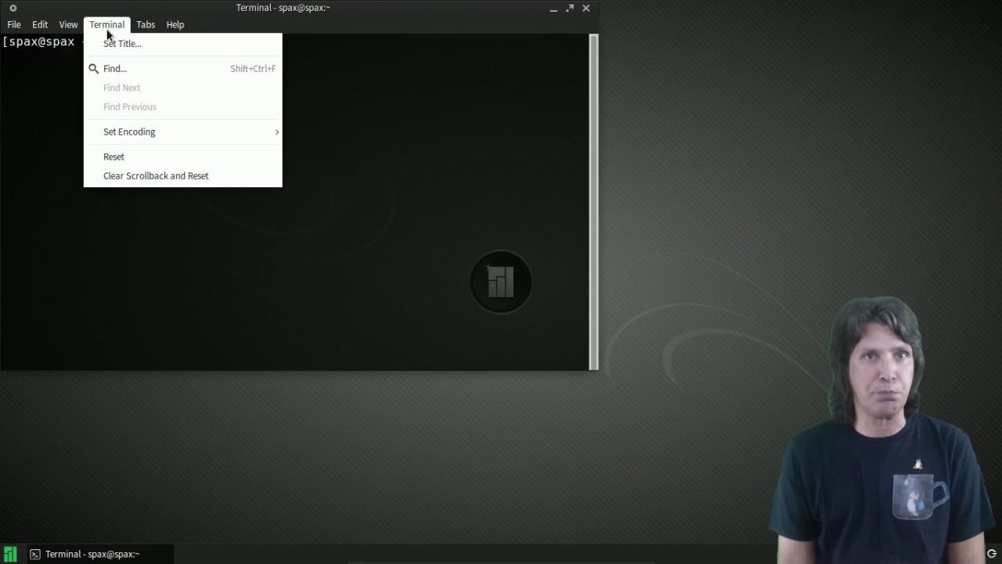
{"action": "mouse_move", "coordinate": [76, 19]}
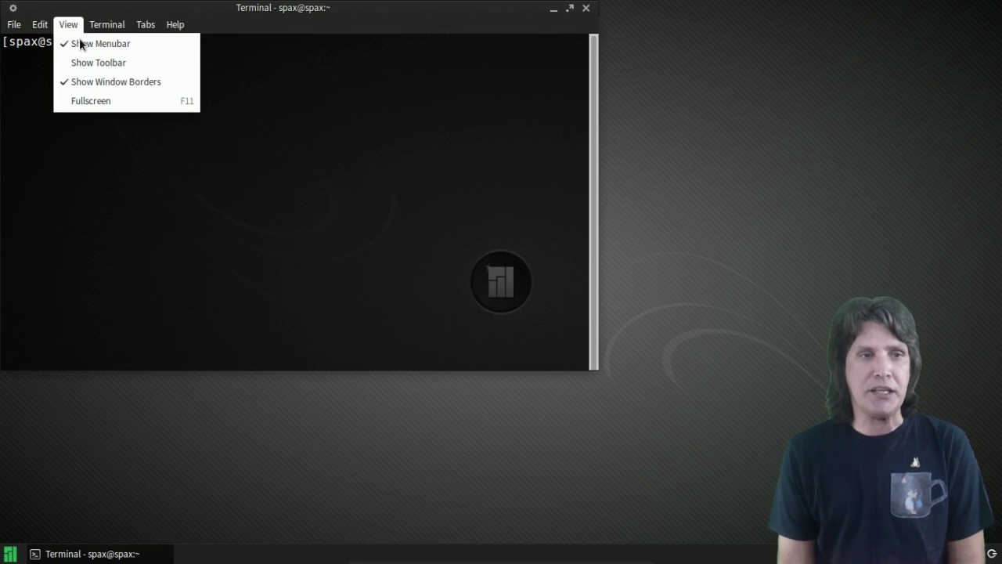
{"action": "left_click", "coordinate": [98, 101]}
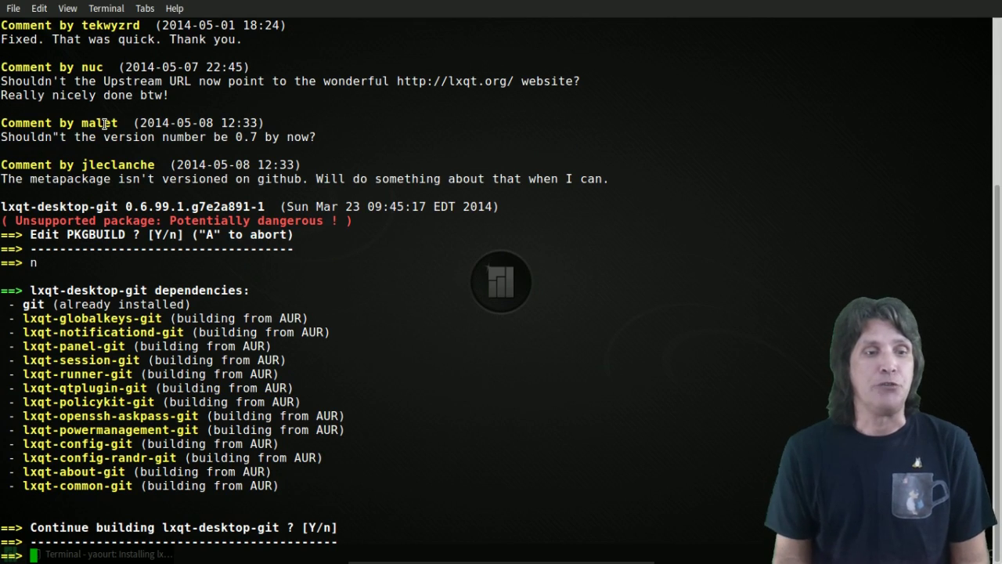
Continue building lxqt-desktop-git and start building its dependency lxqt-about-git without editing the PKGBUILD
{"action": "key", "text": "Return"}
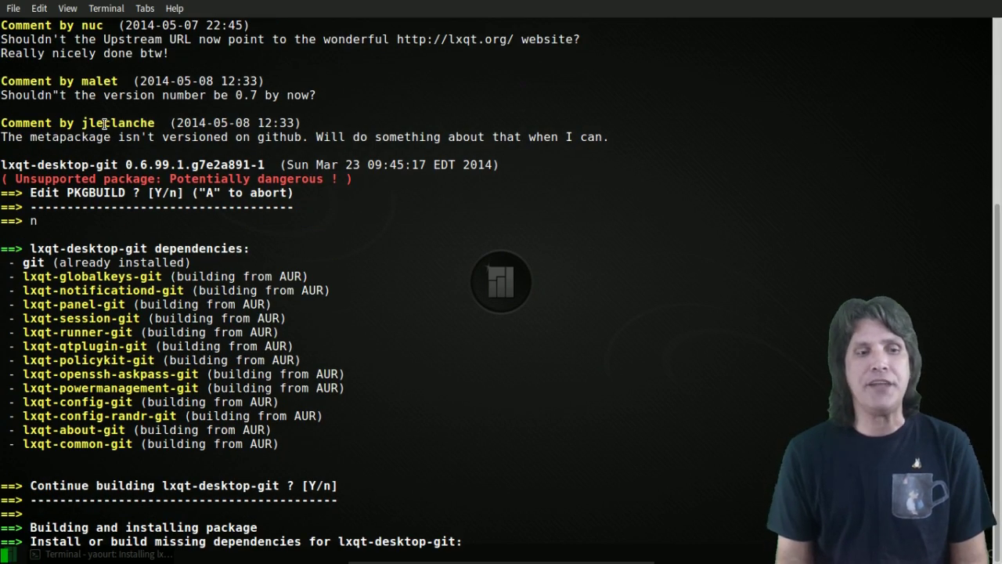
{"action": "type", "text": "n"}
{"action": "key", "text": "Return"}
{"action": "key", "text": "Return"}
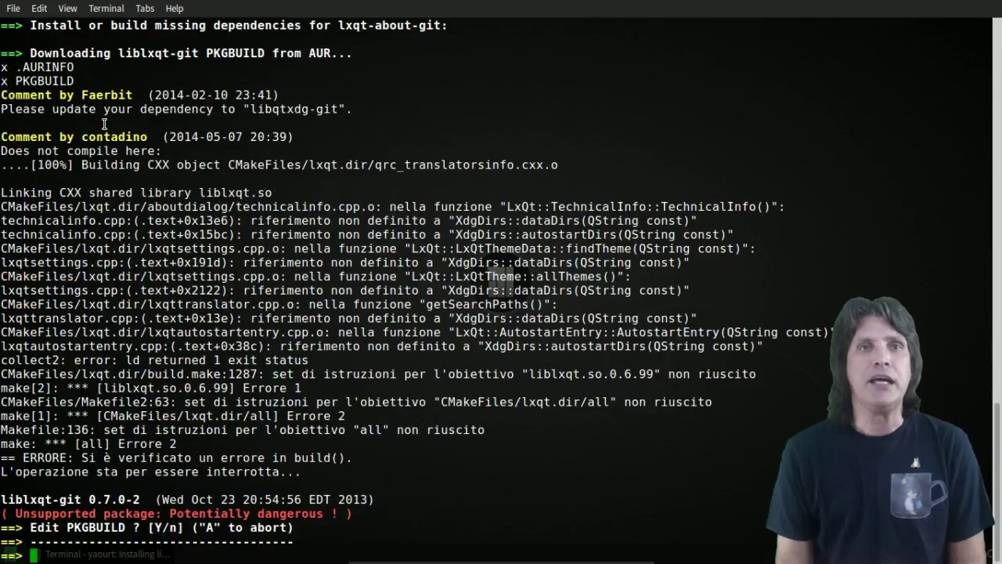
Decline editing the PKGBUILDs of liblxqt-git and libqtxdg-git and continue building both dependencies
{"action": "type", "text": "n"}
{"action": "key", "text": "Return"}
{"action": "key", "text": "Return"}
{"action": "type", "text": "n"}
{"action": "key", "text": "Return"}
{"action": "key", "text": "Return"}
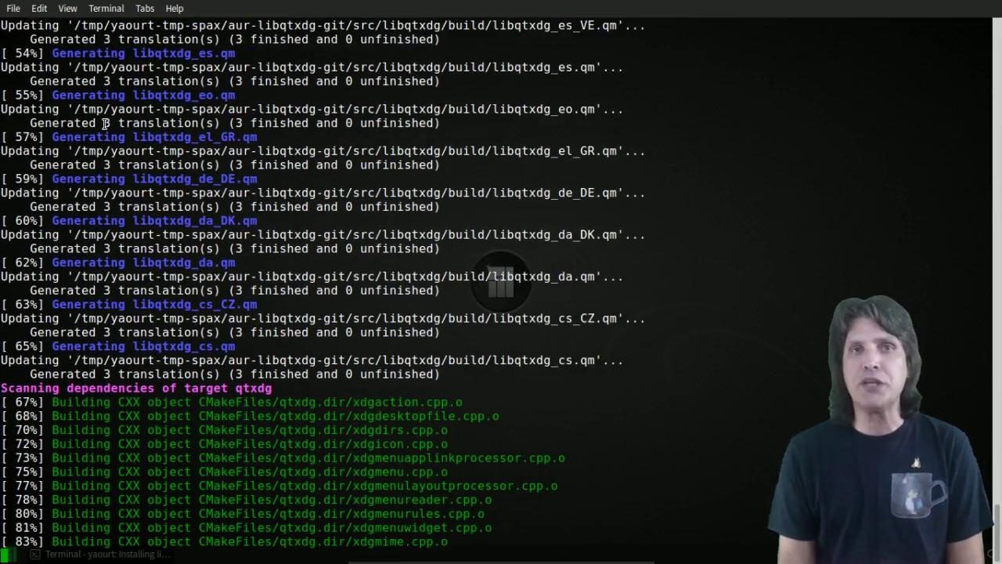
Accept installing the built libqtxdg-git package and authorize it with the sudo password
{"action": "type", "text": "y"}
{"action": "key", "text": "Return"}
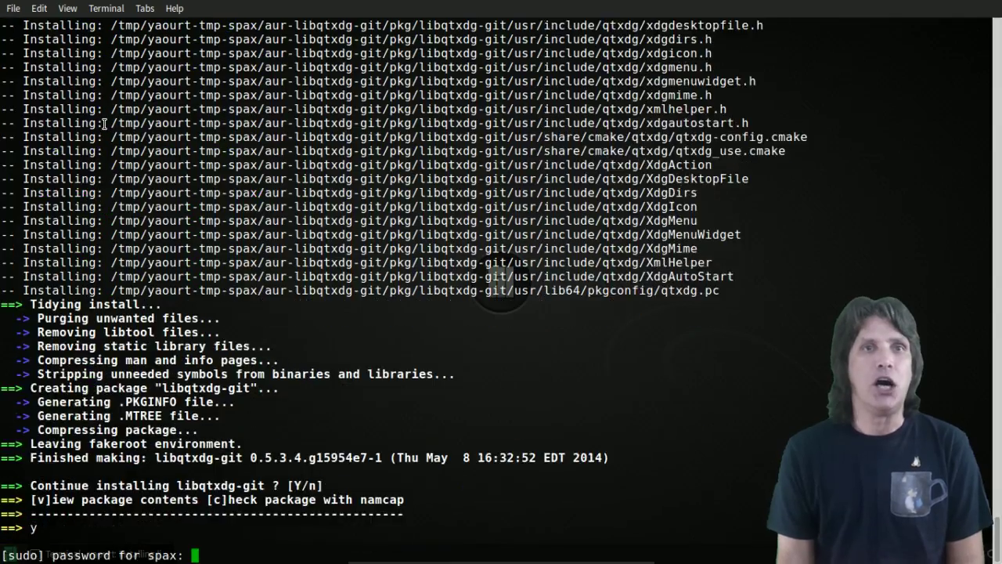
{"action": "key", "text": "Return"}
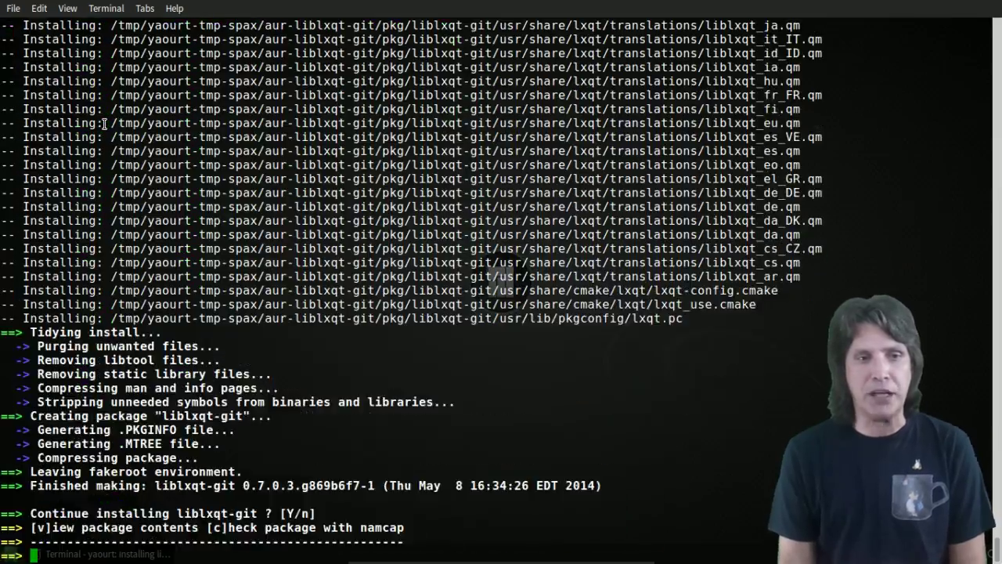
Install the built liblxqt-git and lxqt-common-git packages, then continue with the following dependency without editing its PKGBUILD
{"action": "key", "text": "Return"}
{"action": "key", "text": "Return"}
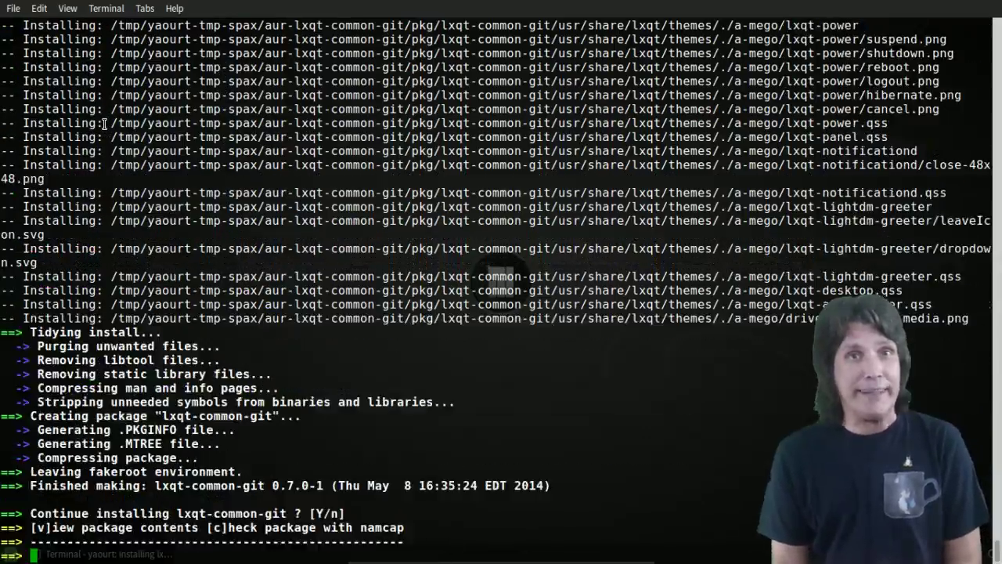
{"action": "key", "text": "Return"}
{"action": "key", "text": "n"}
{"action": "key", "text": "Return"}
{"action": "key", "text": "Return"}
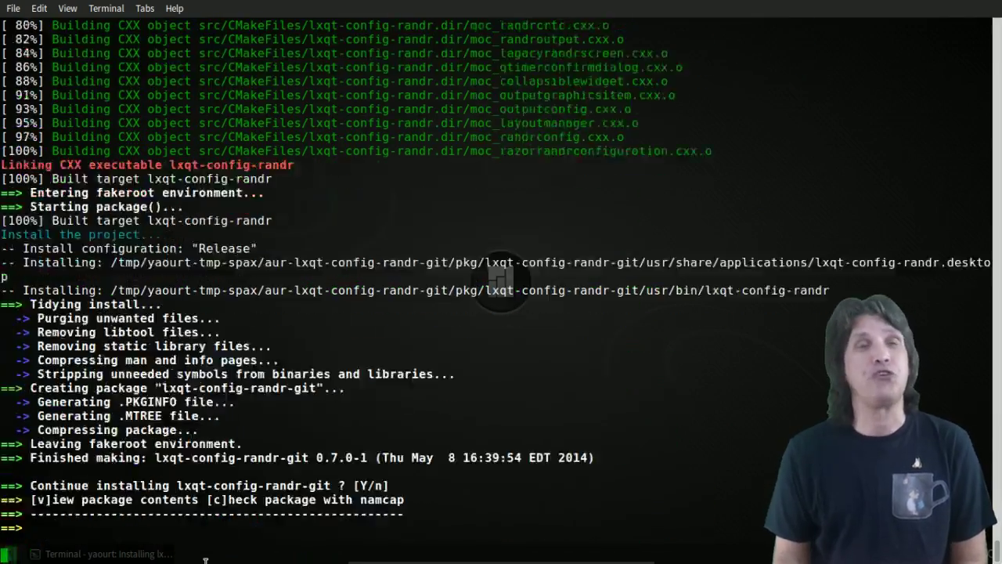
Install lxqt-config-randr-git, lxqt-panel-git and lxqt-policykit-git, and continue on to building the power management package
{"action": "key", "text": "Return"}
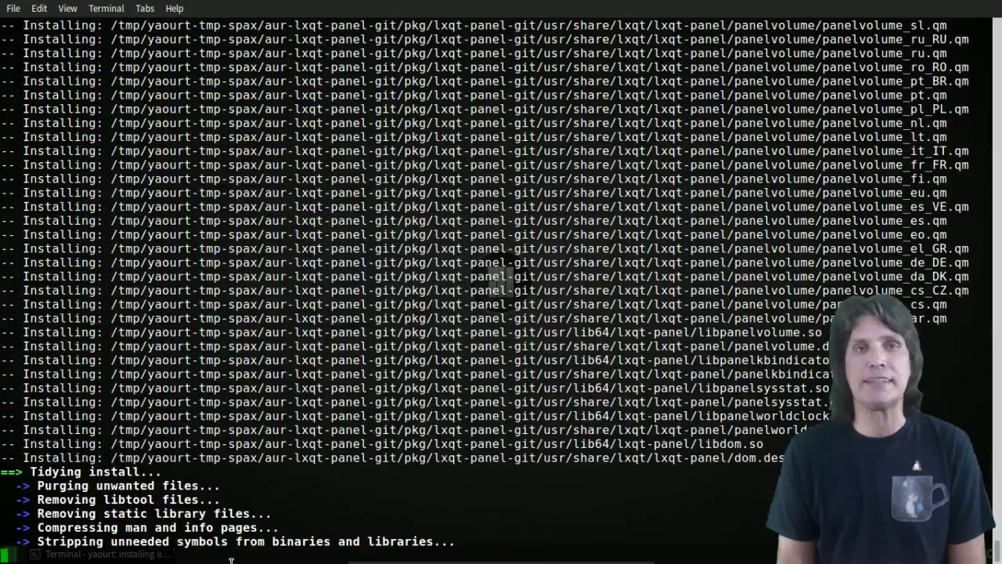
{"action": "key", "text": "Return"}
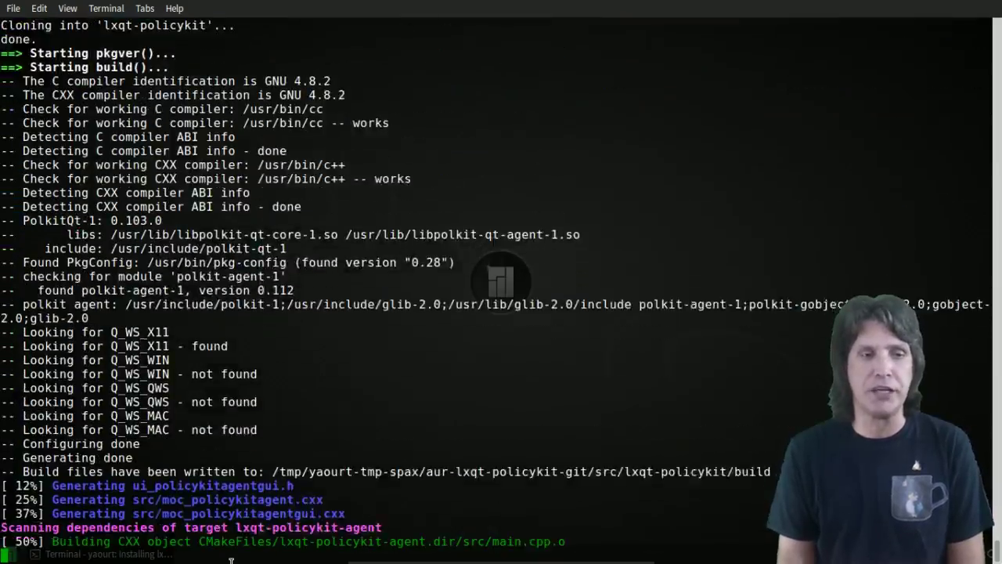
{"action": "key", "text": "Return"}
{"action": "key", "text": "Return"}
{"action": "key", "text": "Return"}
{"action": "key", "text": "Return"}
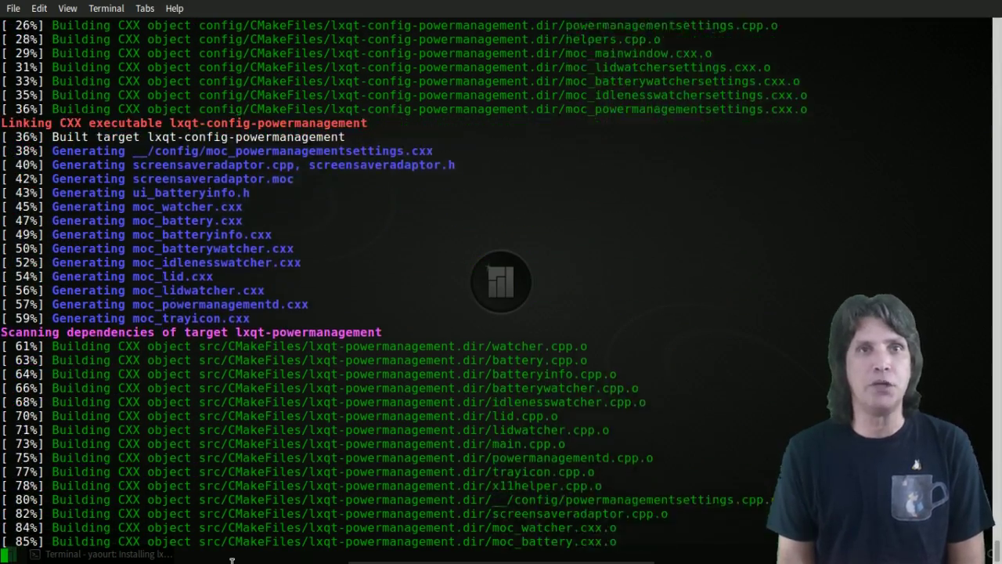
Install the built power management package and continue building lxqt-qtplugin-git
{"action": "key", "text": "Return"}
{"action": "key", "text": "Return"}
{"action": "key", "text": "Return"}
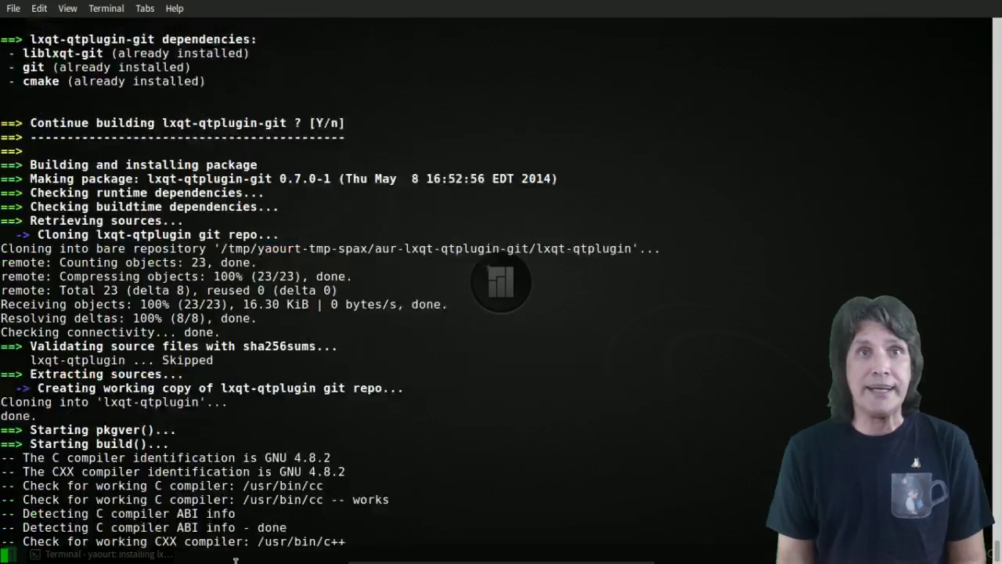
Install lxqt-qtplugin-git and start building the LXQt runner package without editing its PKGBUILD
{"action": "key", "text": "Return"}
{"action": "key", "text": "Return"}
{"action": "type", "text": "n"}
{"action": "key", "text": "Return"}
{"action": "key", "text": "Return"}
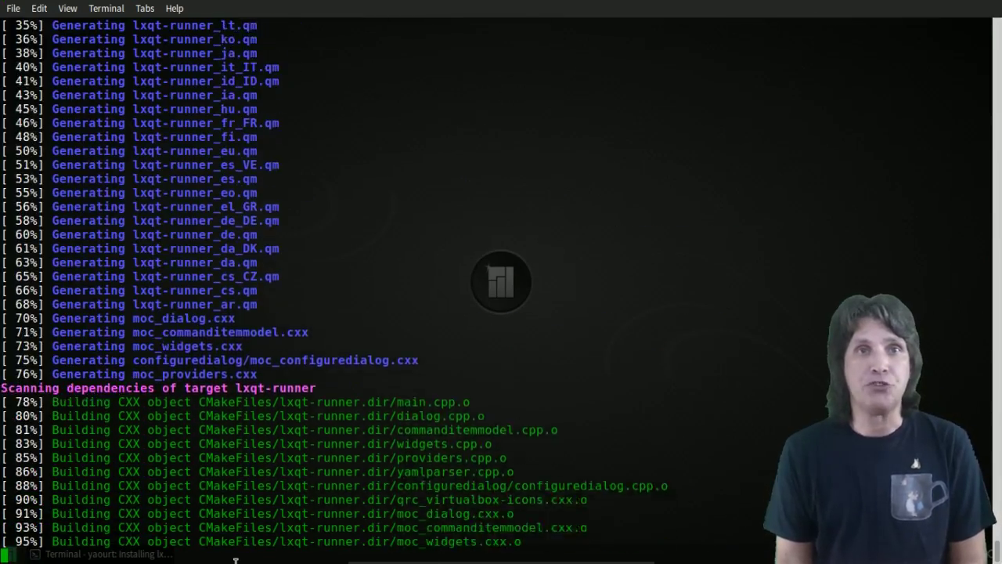
Install the built LXQt runner package and build the session package without editing its PKGBUILD
{"action": "key", "text": "Return"}
{"action": "key", "text": "Return"}
{"action": "key", "text": "Return"}
{"action": "type", "text": "n"}
{"action": "key", "text": "Return"}
{"action": "key", "text": "Return"}
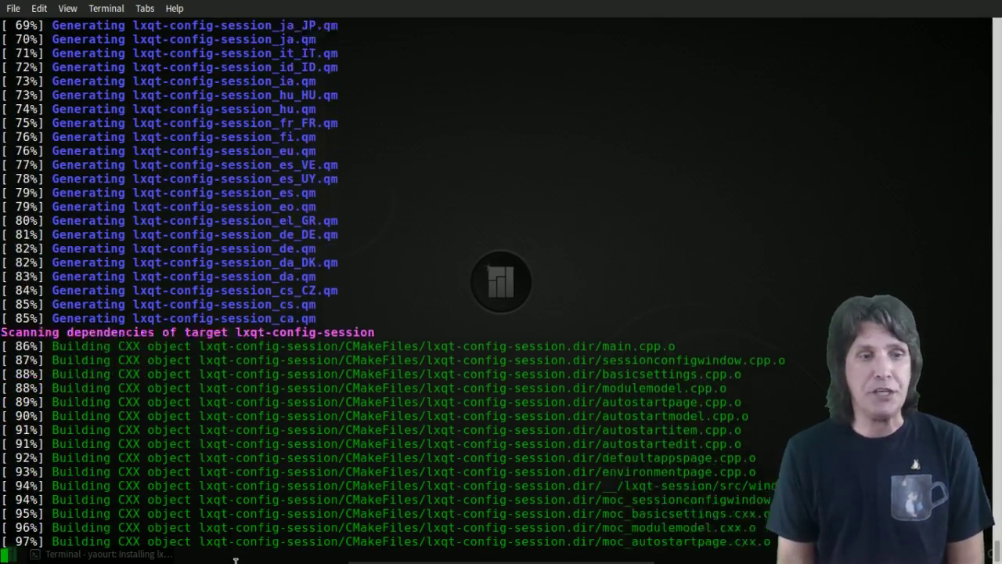
Confirm the remaining installation prompts to install the LXQt session package and lxqt-desktop-git
{"action": "key", "text": "Return"}
{"action": "key", "text": "Return"}
{"action": "key", "text": "Return"}
{"action": "key", "text": "Return"}
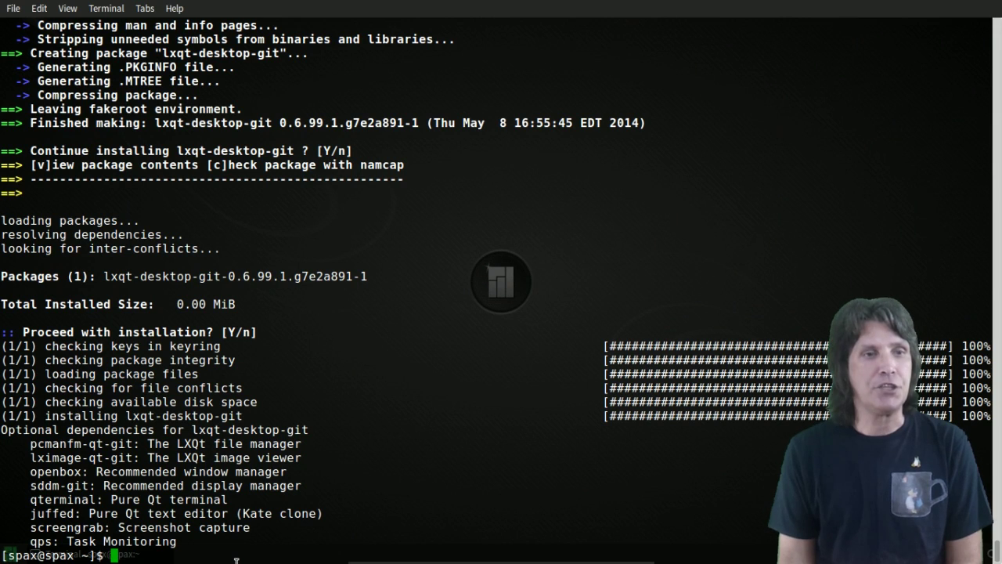
Close the terminal window and log out of the current Xfce session
{"action": "left_click", "coordinate": [14, 10]}
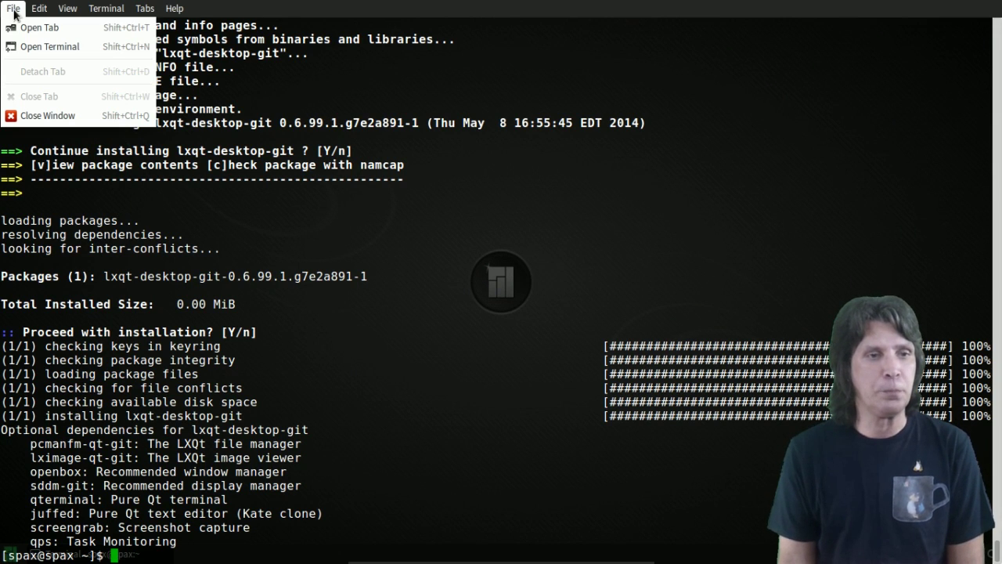
{"action": "left_click", "coordinate": [35, 115]}
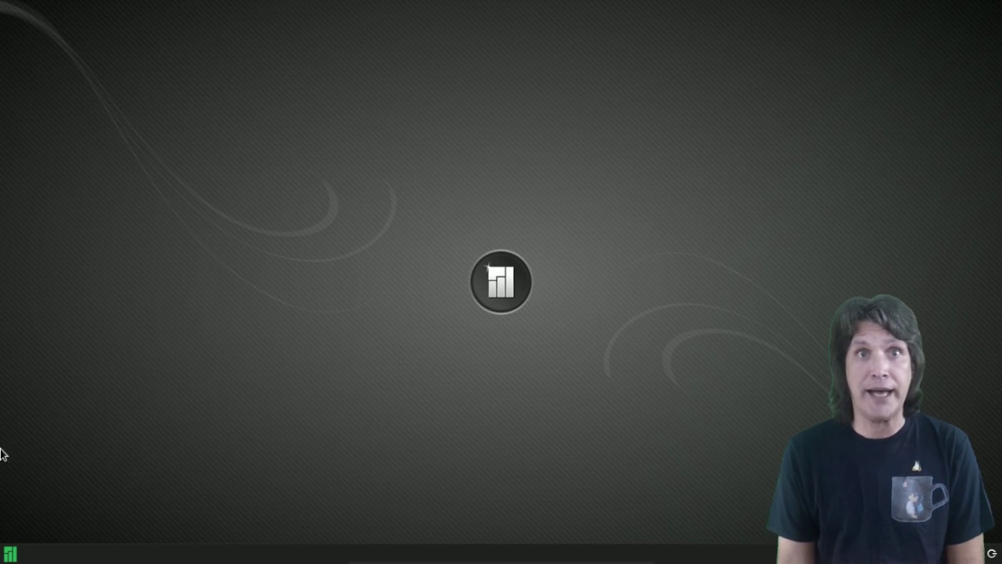
{"action": "left_click", "coordinate": [10, 554]}
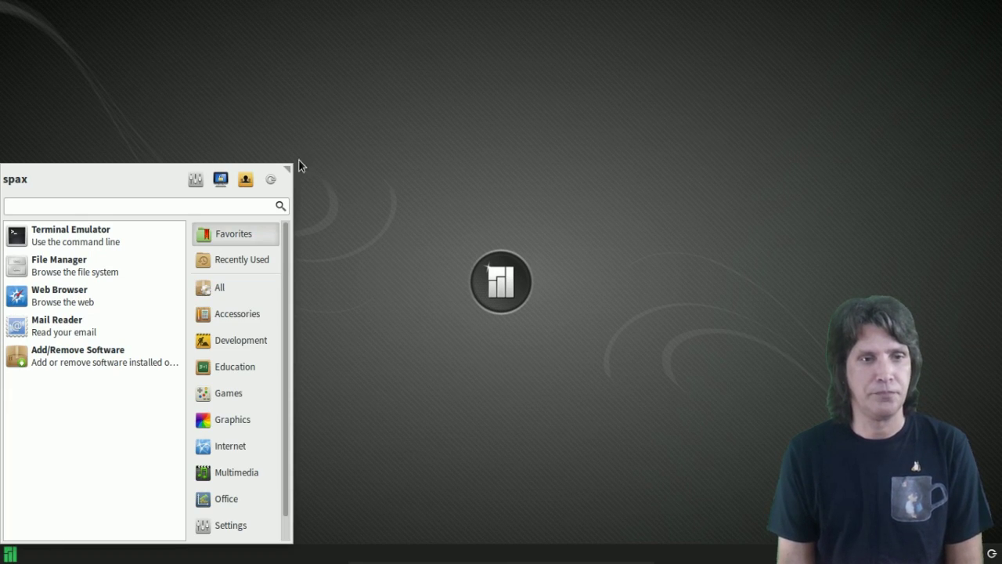
{"action": "left_click", "coordinate": [269, 180]}
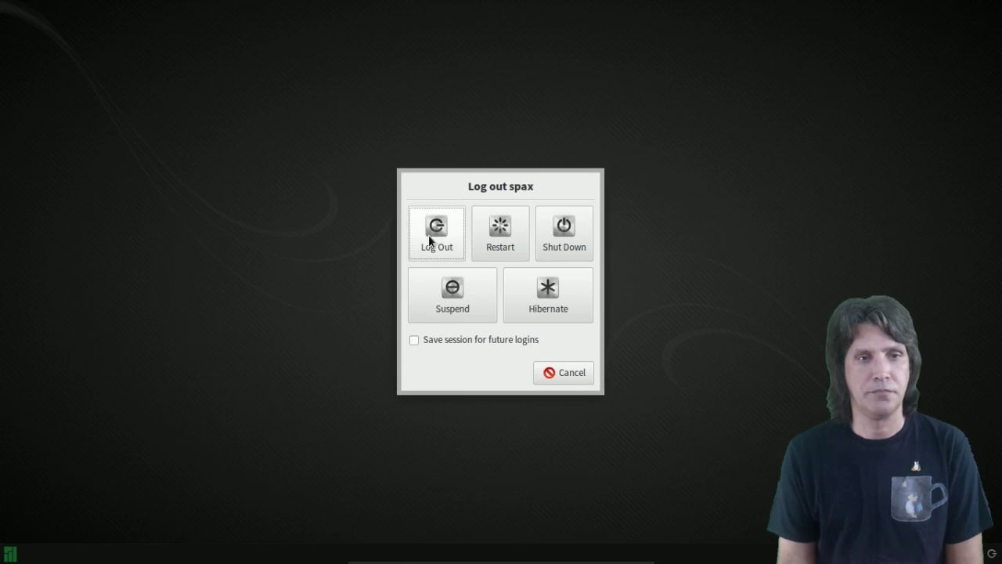
{"action": "left_click", "coordinate": [430, 236]}
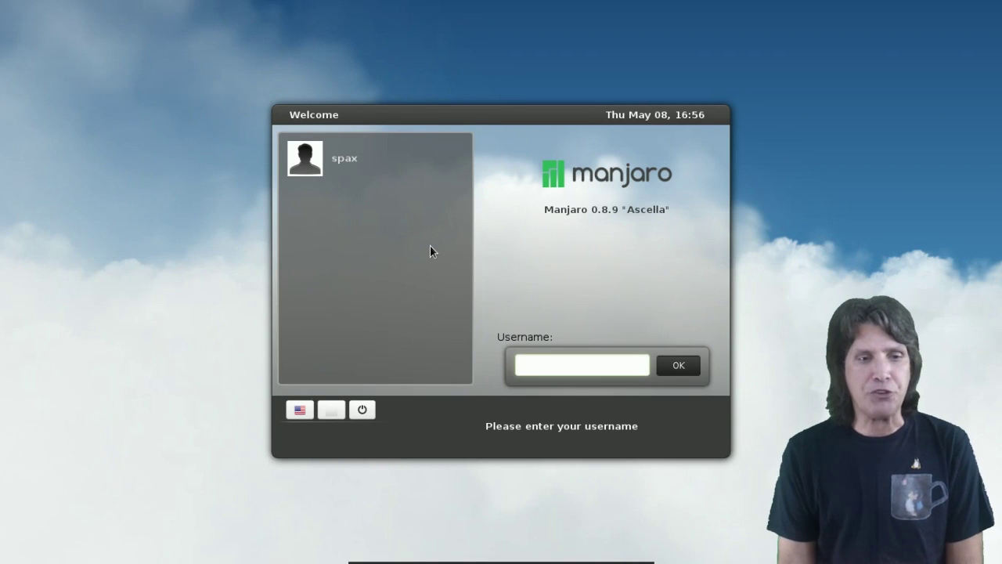
Select the user account, choose the LXQt Desktop session, and log in with the account password
{"action": "left_click", "coordinate": [309, 161]}
{"action": "left_click", "coordinate": [332, 421]}
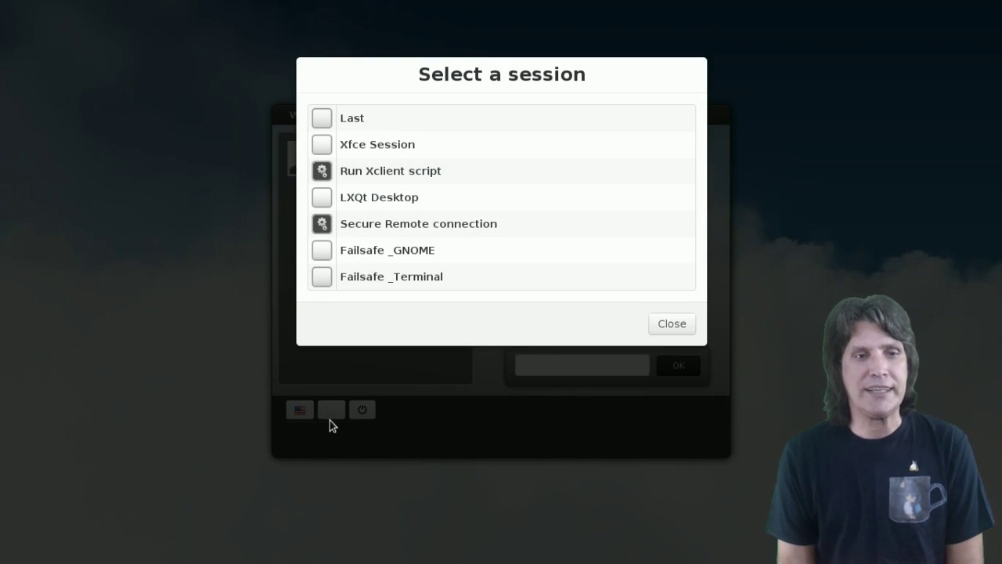
{"action": "left_click", "coordinate": [329, 198]}
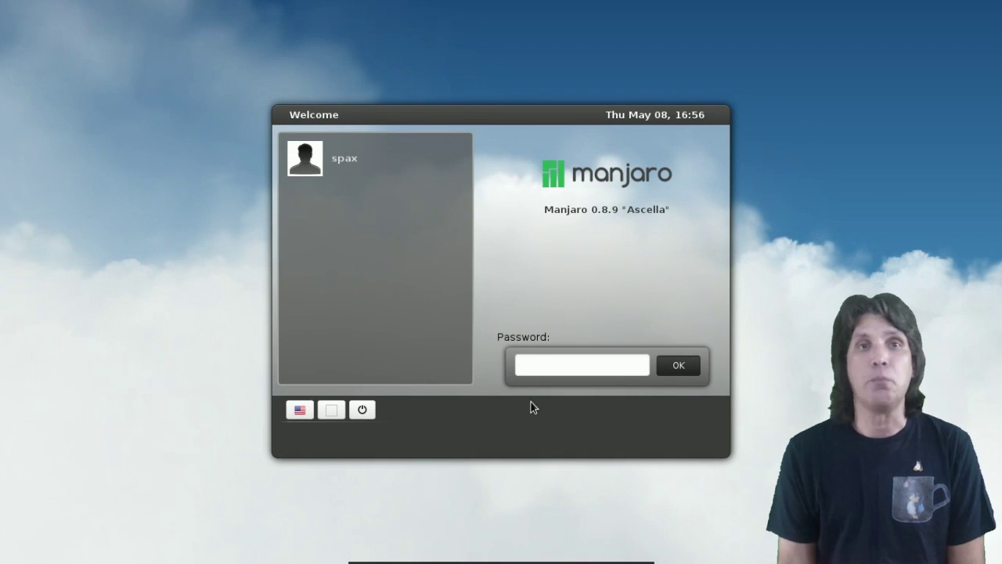
{"action": "left_click", "coordinate": [534, 369]}
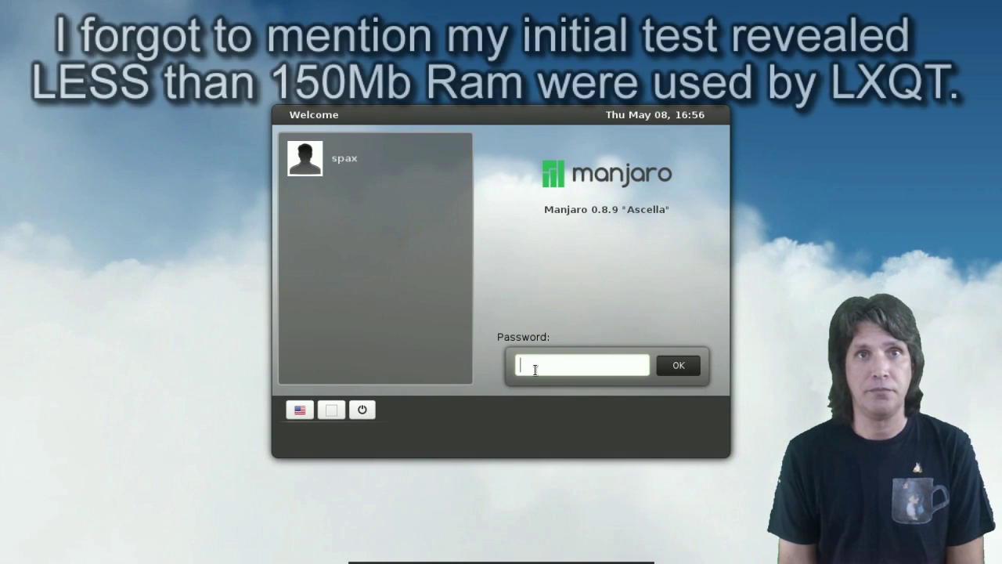
{"action": "type", "text": "•••"}
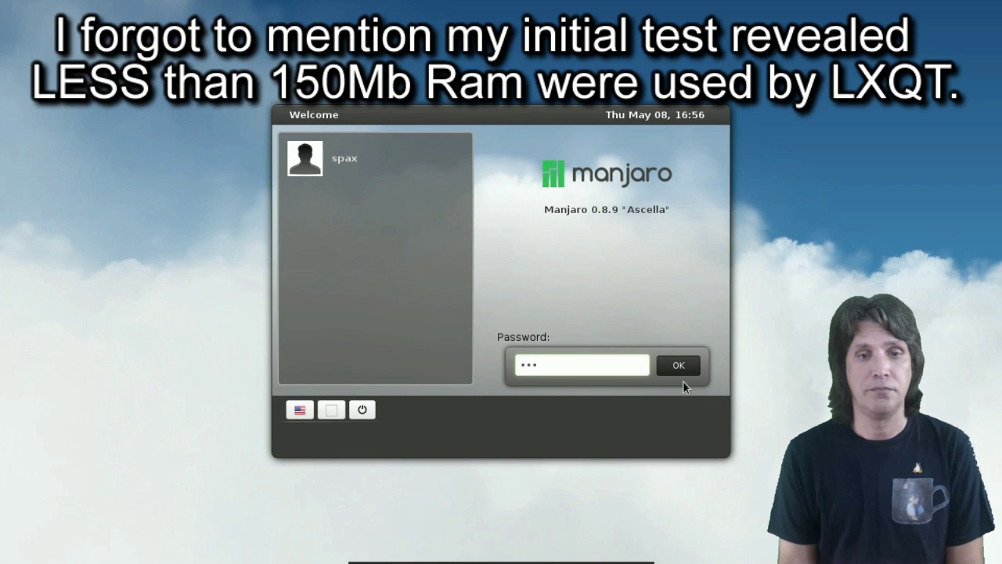
{"action": "left_click", "coordinate": [680, 374]}
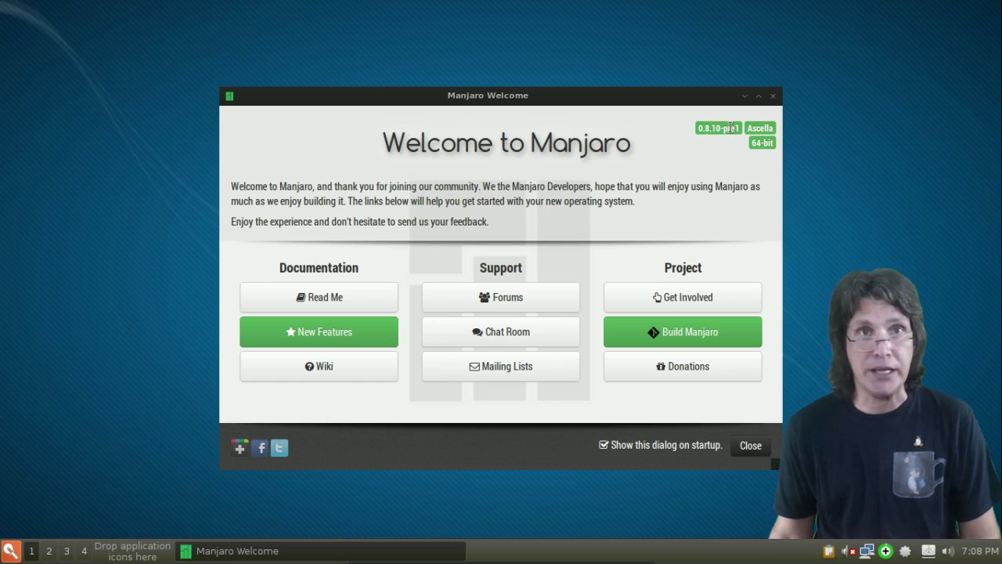
Close the Manjaro Welcome window and open LXQt System Settings from the Preferences category
{"action": "left_click", "coordinate": [773, 96]}
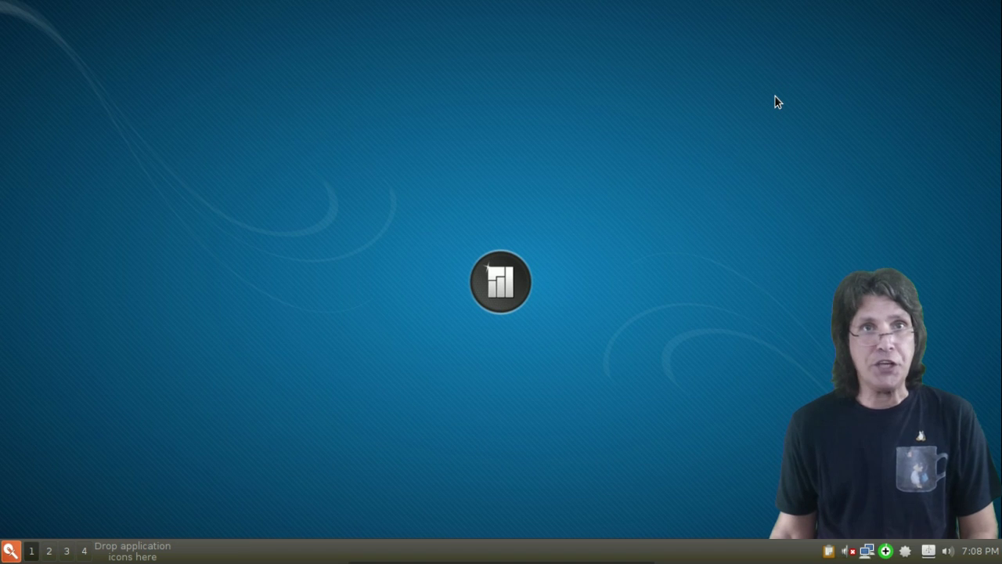
{"action": "left_click", "coordinate": [10, 551]}
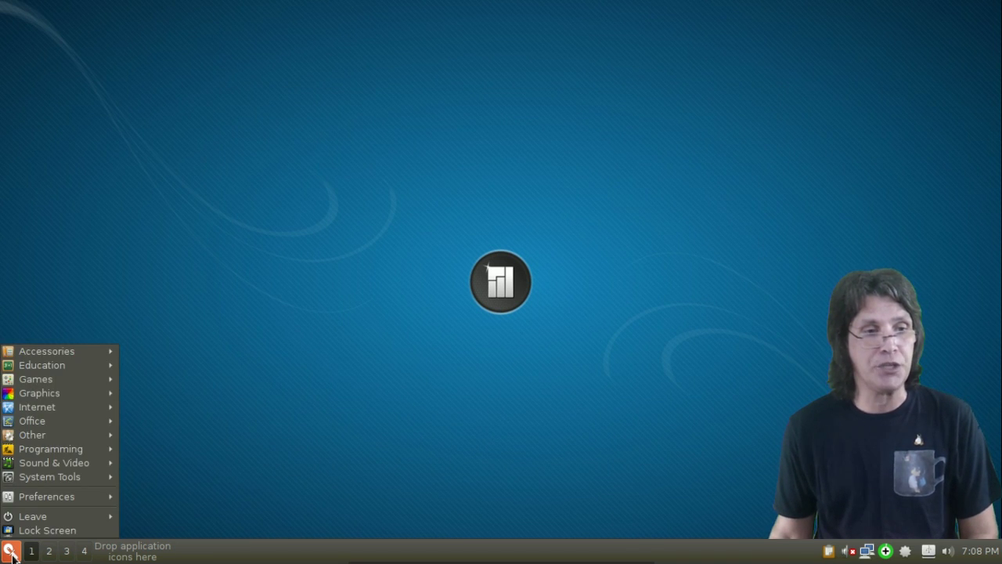
{"action": "mouse_move", "coordinate": [67, 501]}
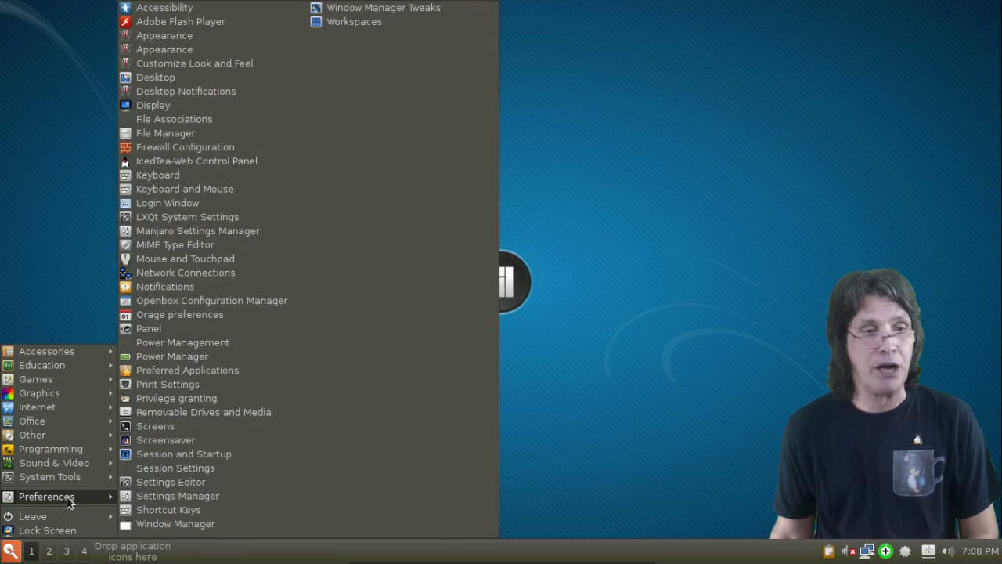
{"action": "left_click", "coordinate": [220, 219]}
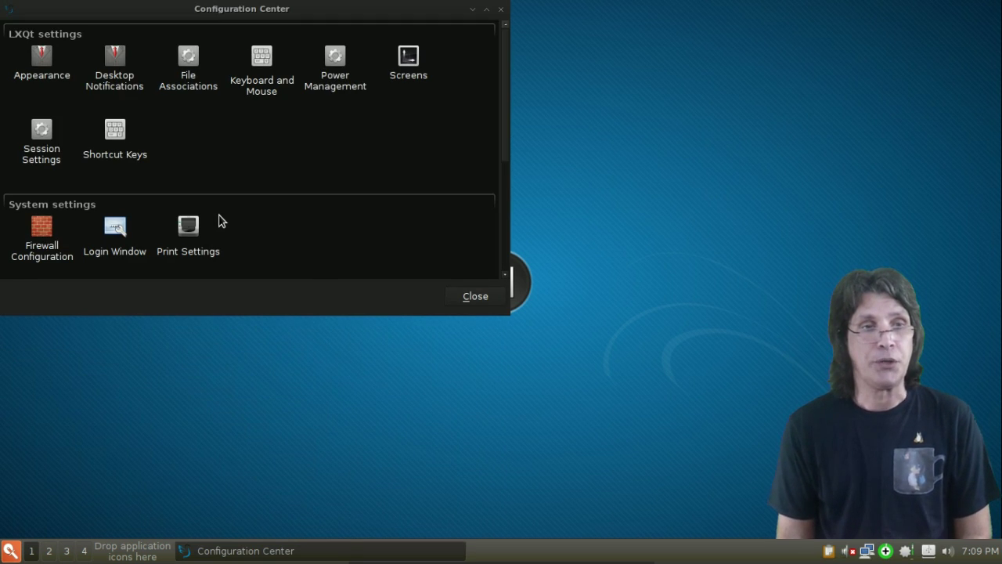
Look at the widget styles in the LXQt Appearance Configuration and close it
{"action": "left_click", "coordinate": [36, 63]}
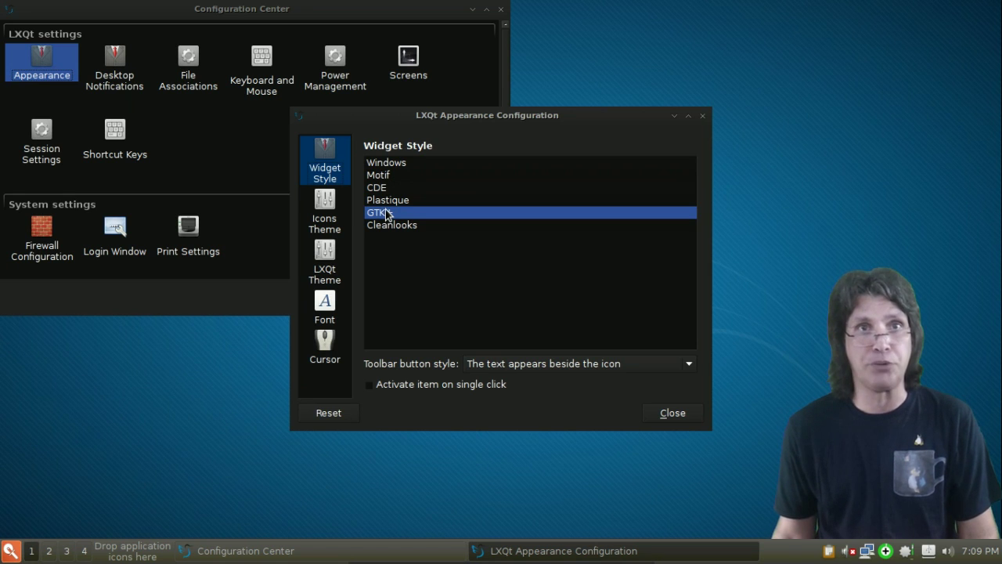
{"action": "left_click", "coordinate": [703, 117]}
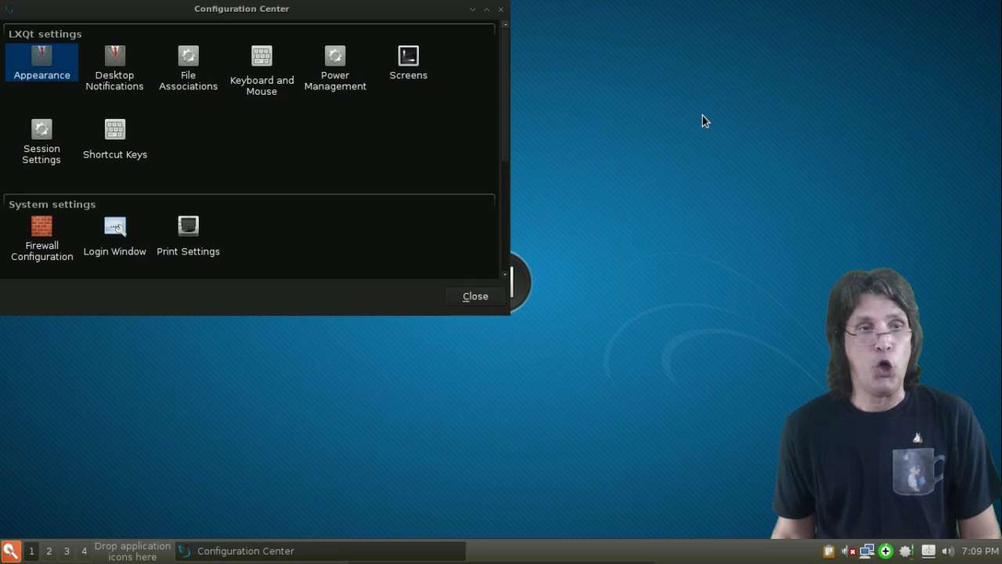
Look at the window manager choices in the LXQt Session Settings, keep openbox, and close the dialog
{"action": "double_click", "coordinate": [40, 134]}
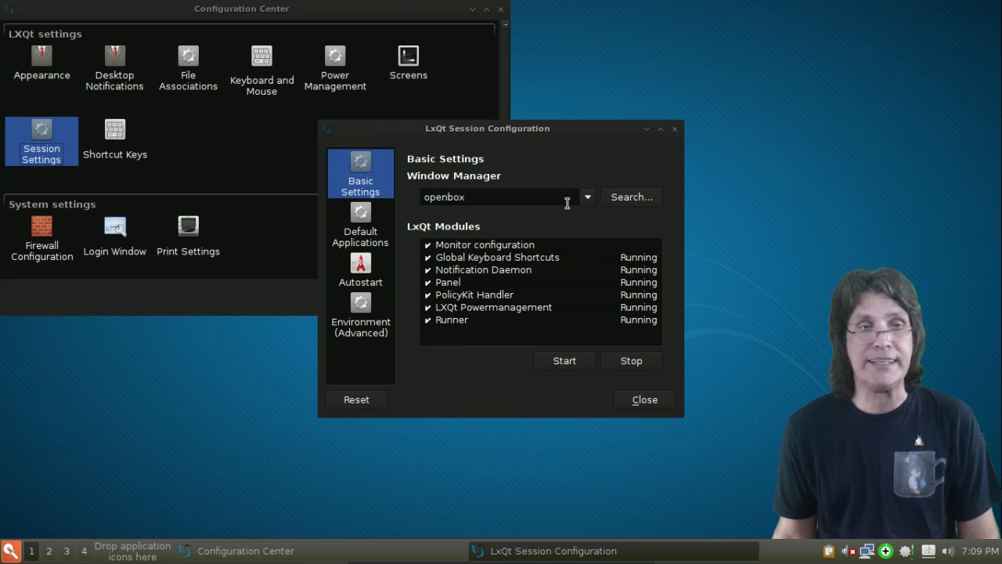
{"action": "left_click", "coordinate": [587, 200]}
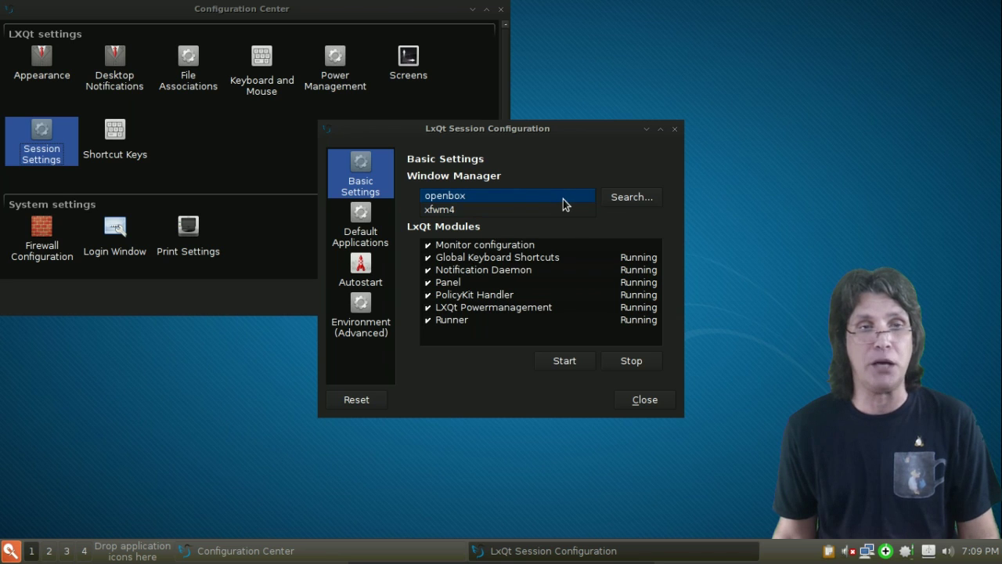
{"action": "left_click", "coordinate": [498, 202]}
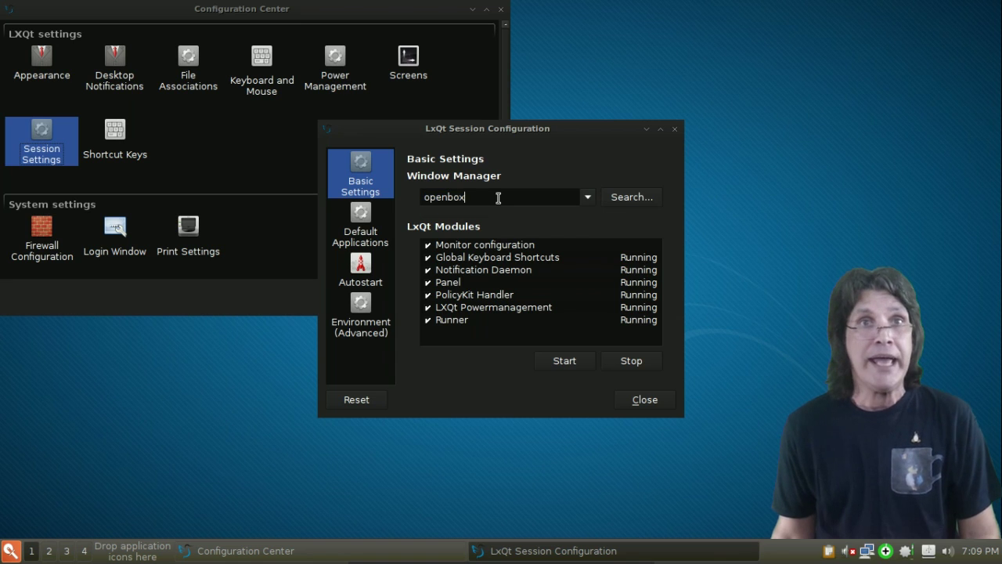
{"action": "left_click", "coordinate": [675, 130]}
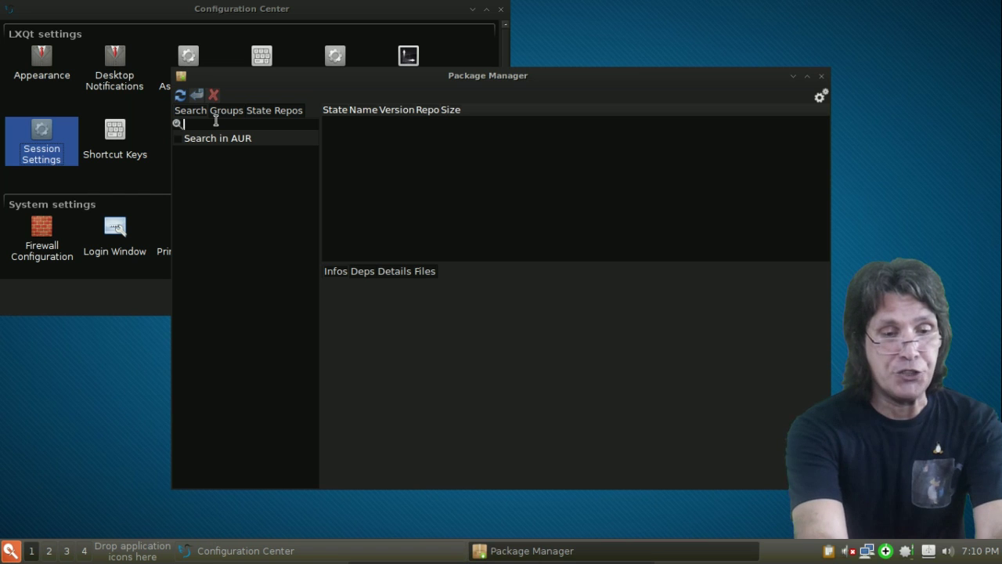
Search the Package Manager for the nitrogen package and check its entry
{"action": "type", "text": "nitrog"}
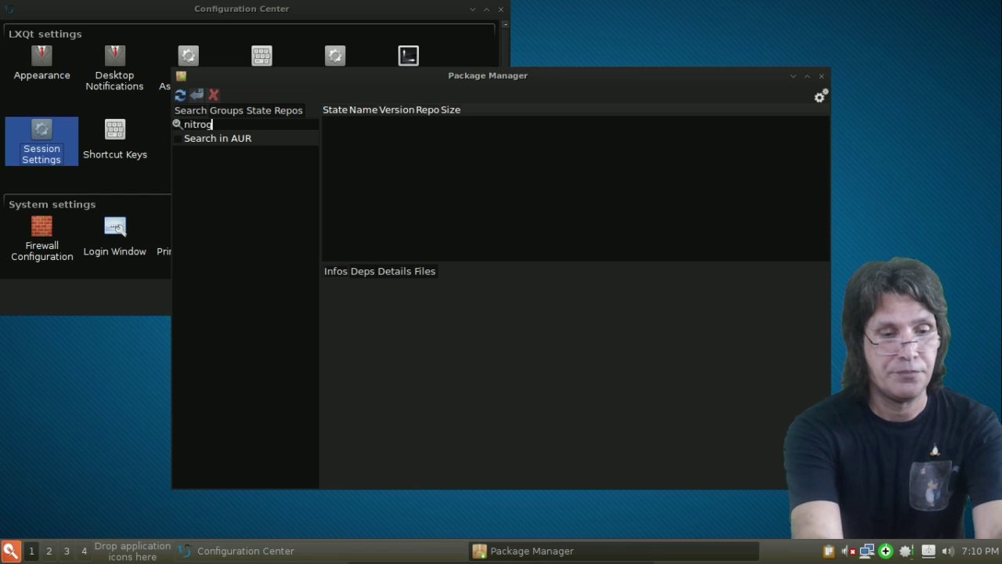
{"action": "type", "text": "en"}
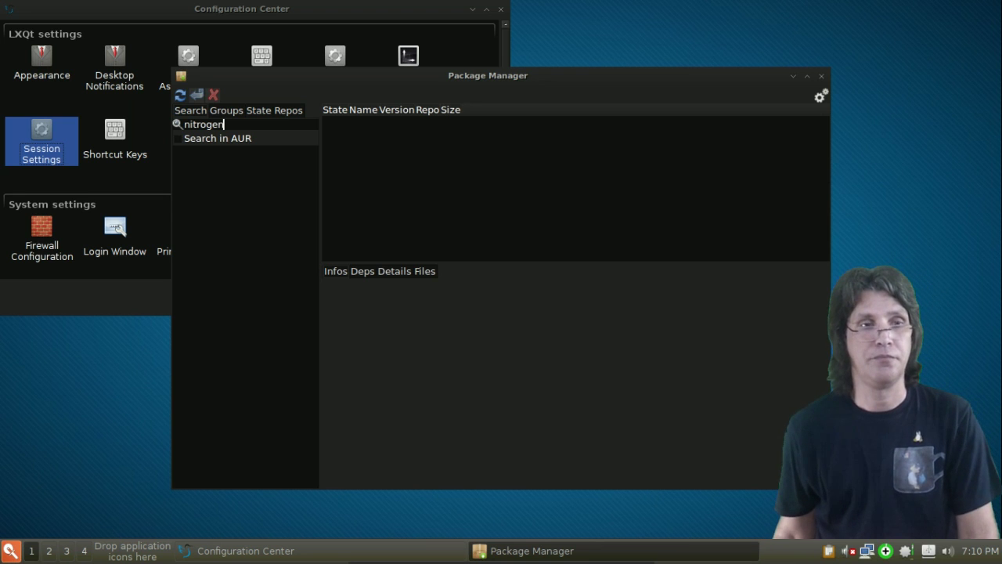
{"action": "key", "text": "Return"}
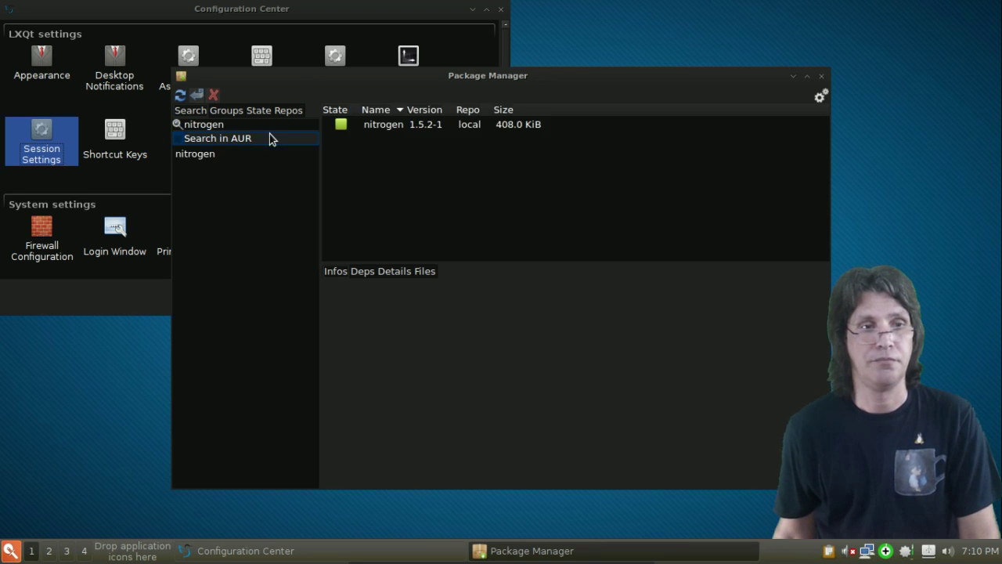
{"action": "left_click", "coordinate": [365, 127]}
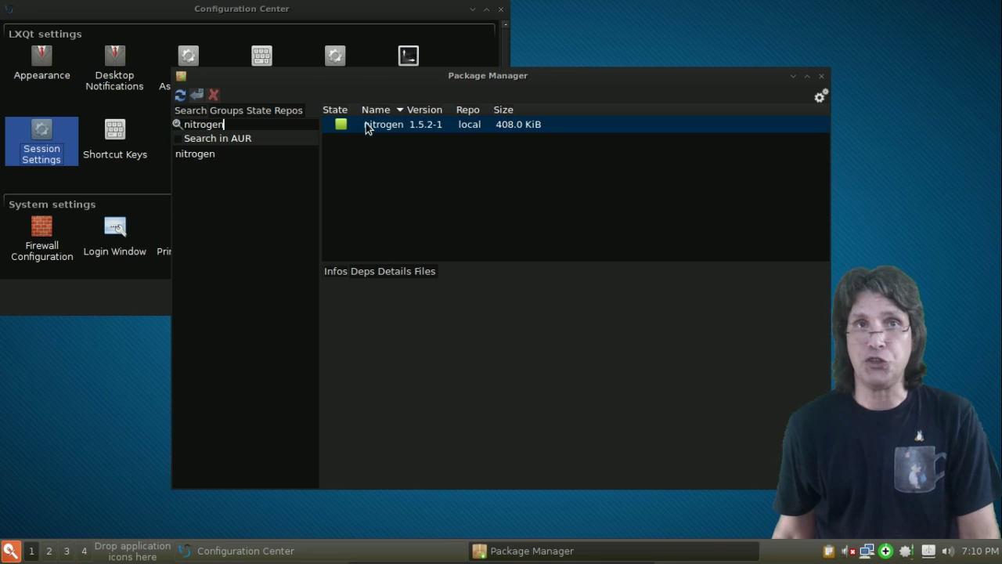
Search for openbox, look through the matching obconf and openbox packages, and close the Package Manager
{"action": "left_click_drag", "start_coordinate": [241, 124], "coordinate": [177, 130]}
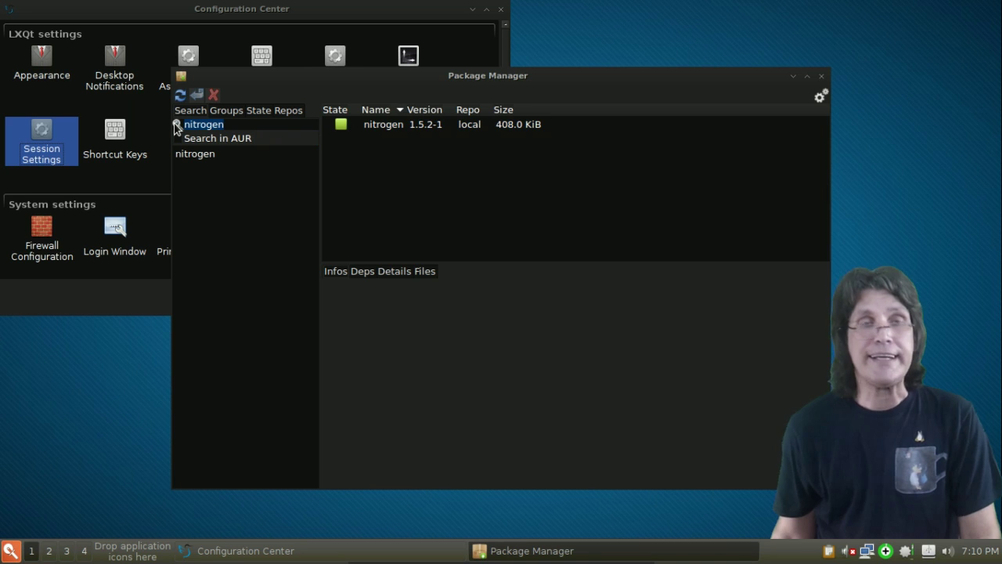
{"action": "type", "text": "ope"}
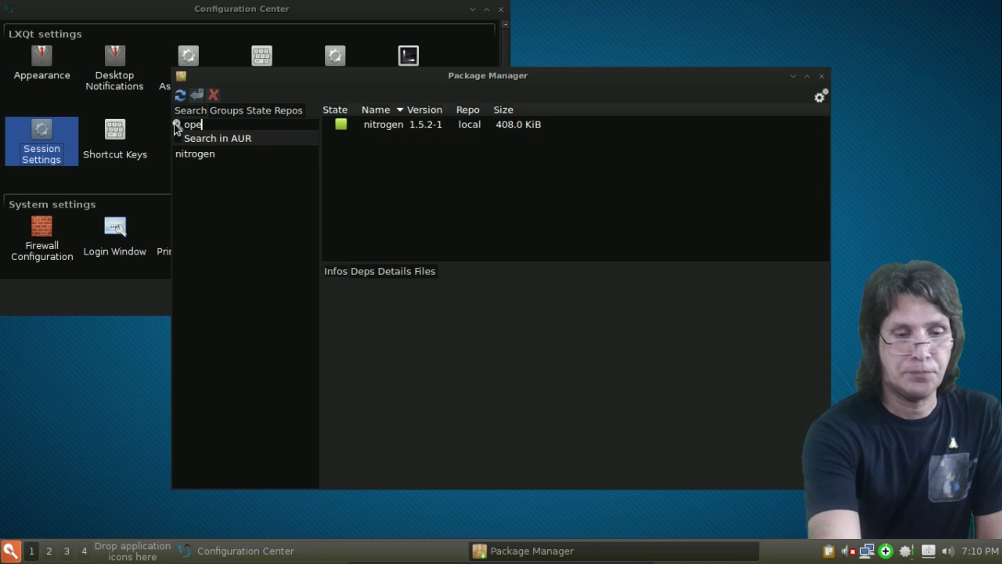
{"action": "type", "text": "nbo"}
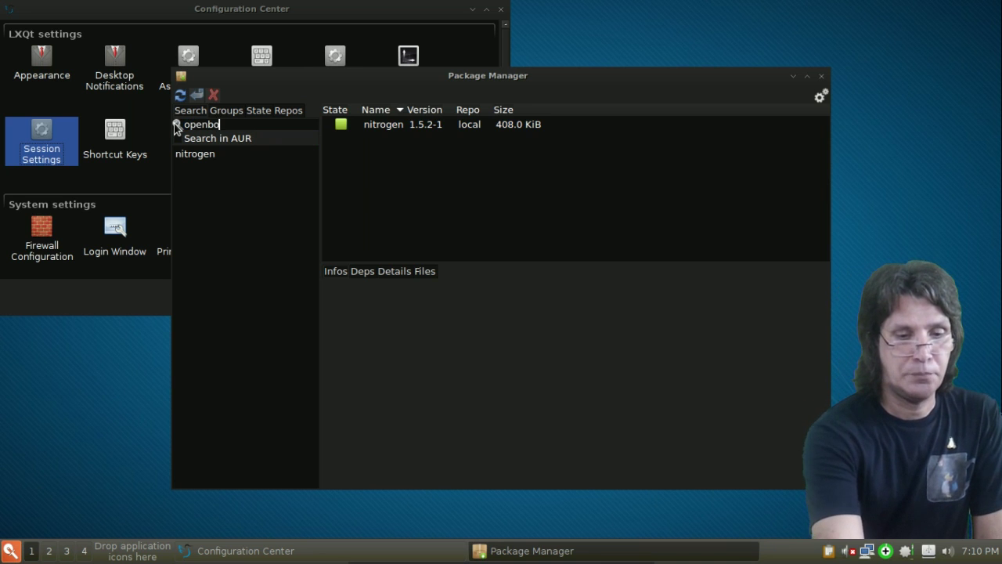
{"action": "type", "text": "x"}
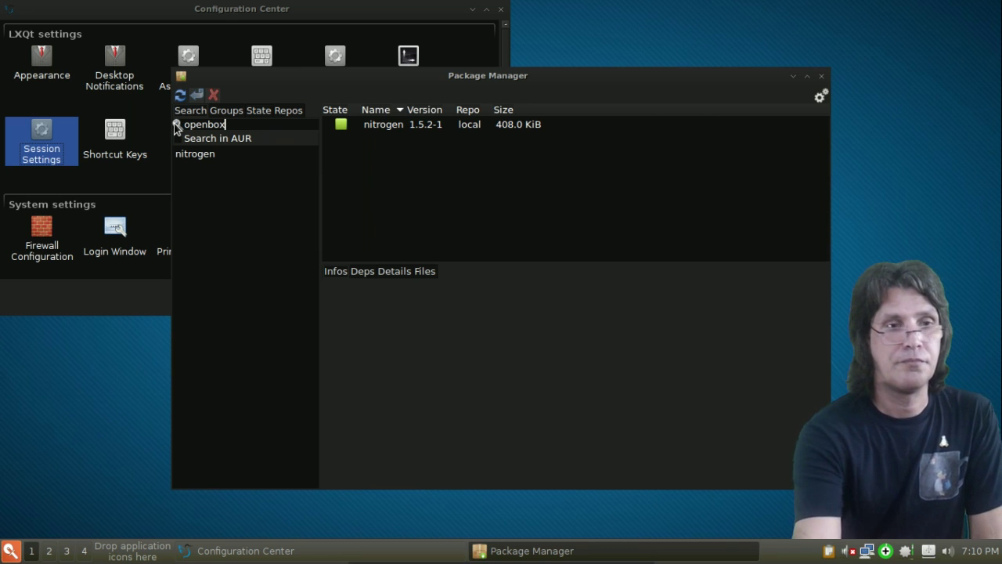
{"action": "key", "text": "Return"}
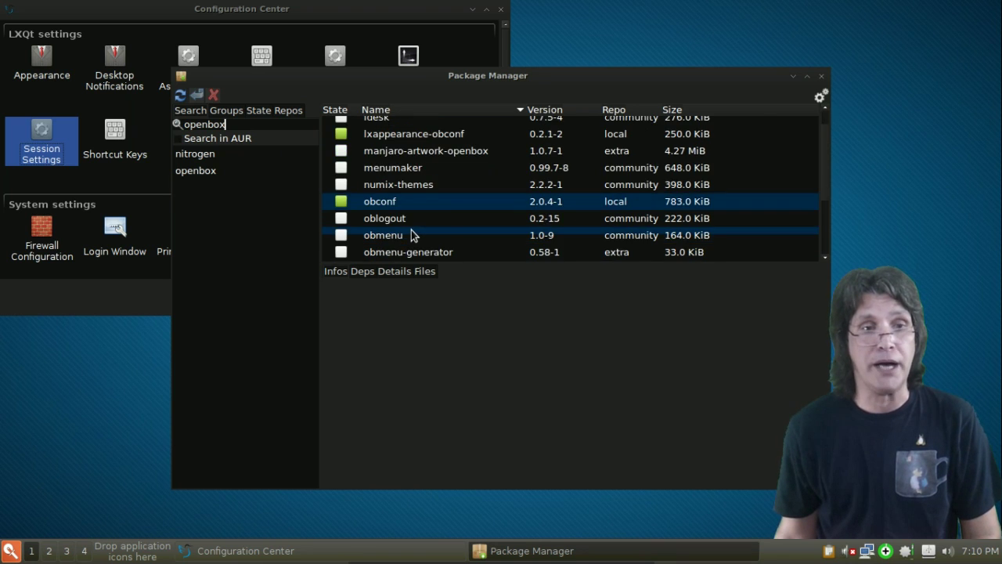
{"action": "scroll", "coordinate": [411, 235], "scroll_direction": "down", "scroll_amount": 2}
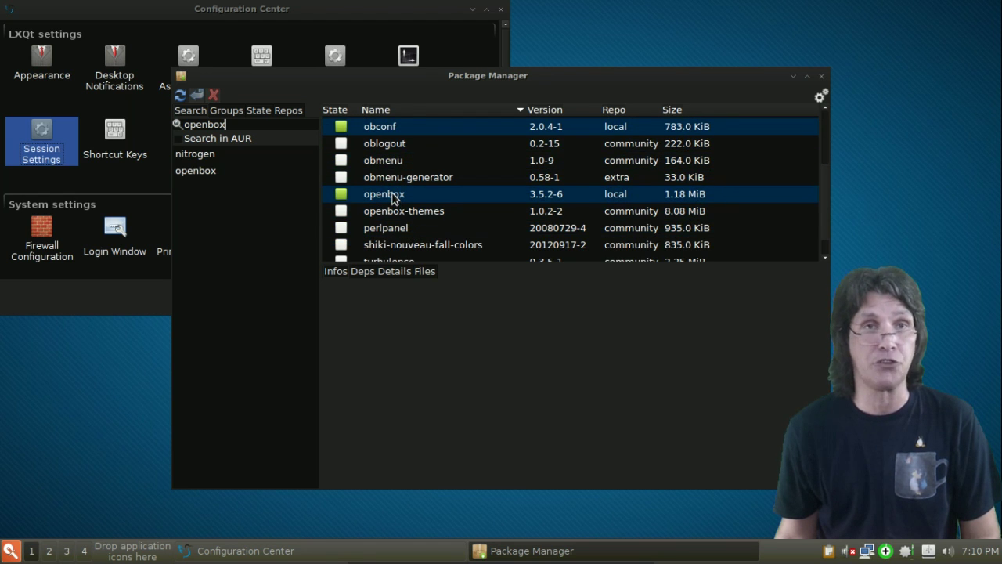
{"action": "scroll", "coordinate": [394, 198], "scroll_direction": "down", "scroll_amount": 1}
{"action": "scroll", "coordinate": [393, 198], "scroll_direction": "up", "scroll_amount": 4}
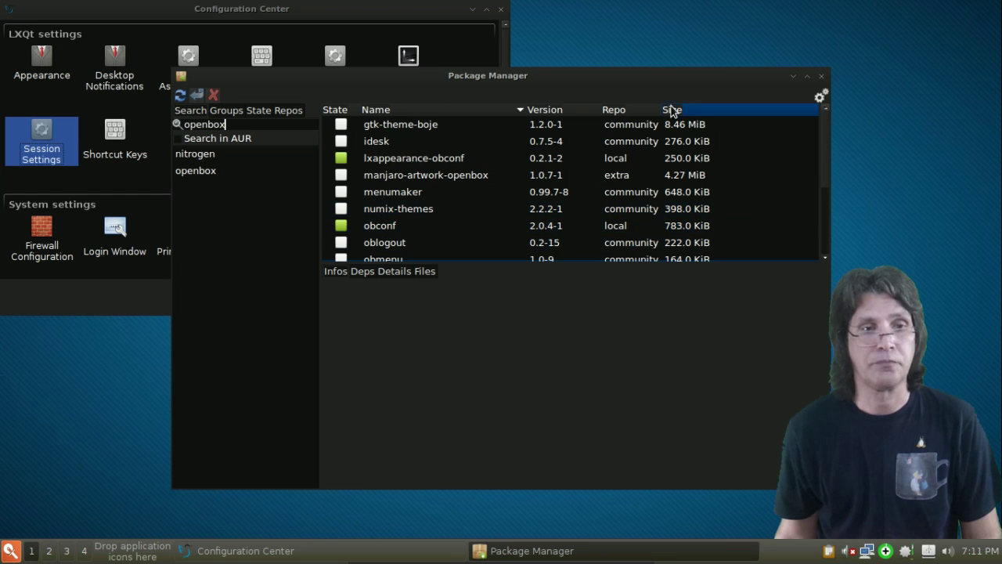
{"action": "left_click", "coordinate": [822, 76]}
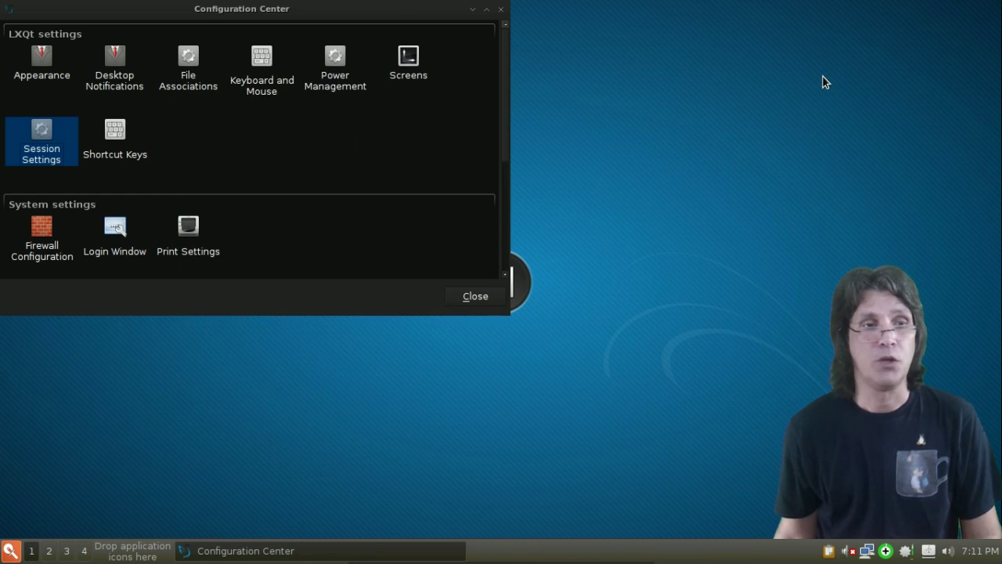
Open the nitrogen entry in the Autostart section of Session Settings, inspect its command, and accept it unchanged
{"action": "double_click", "coordinate": [40, 138]}
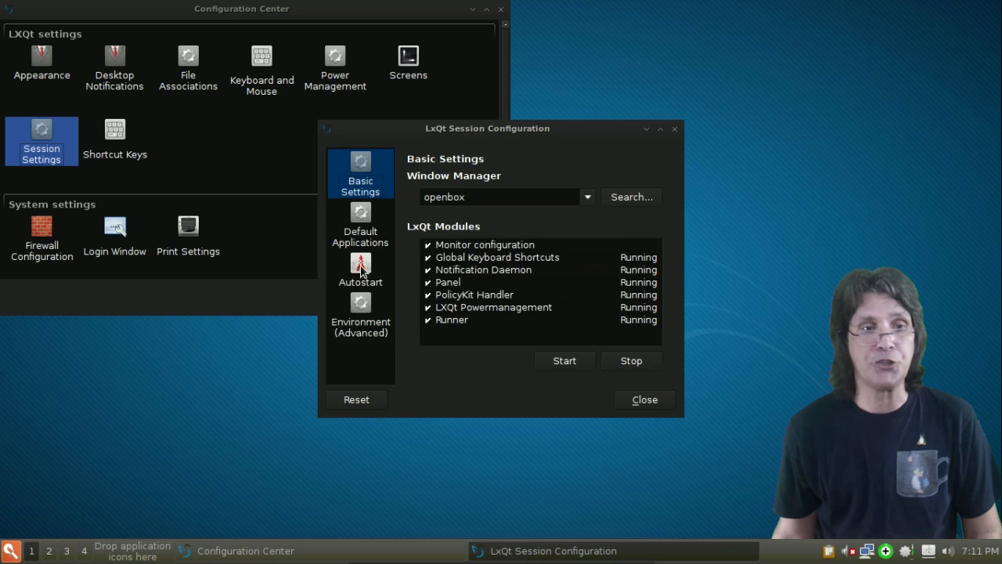
{"action": "left_click", "coordinate": [361, 271]}
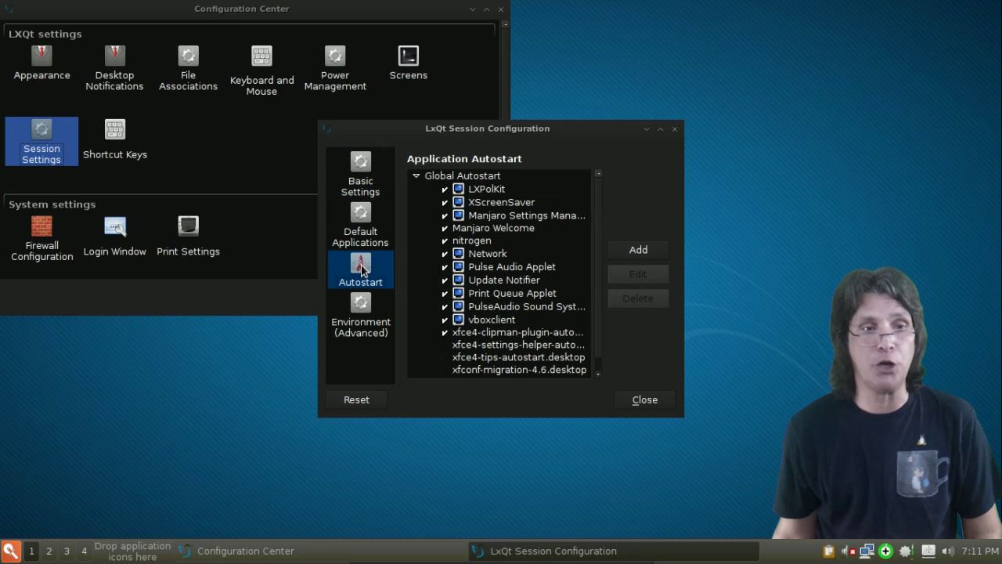
{"action": "left_click", "coordinate": [478, 242]}
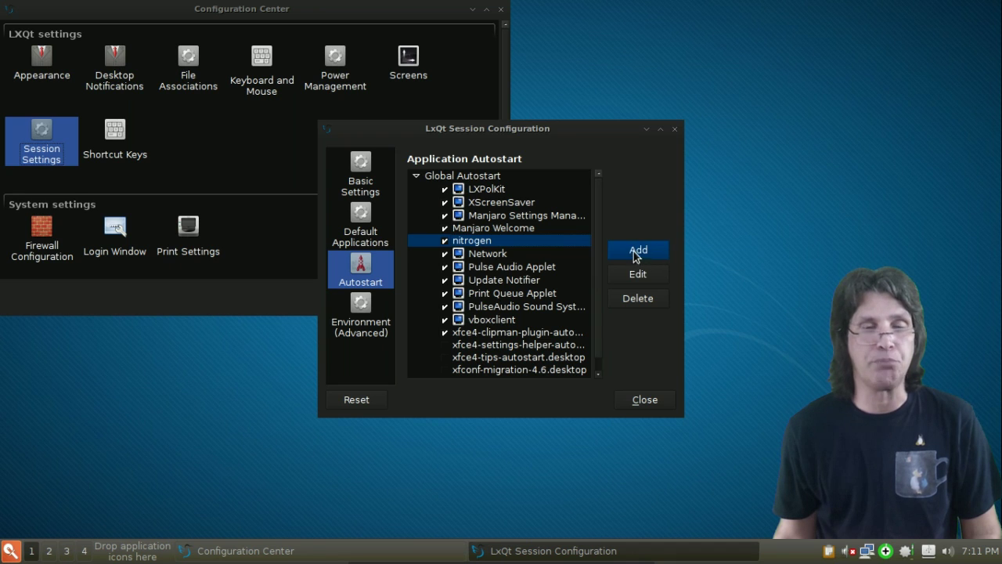
{"action": "left_click", "coordinate": [642, 274]}
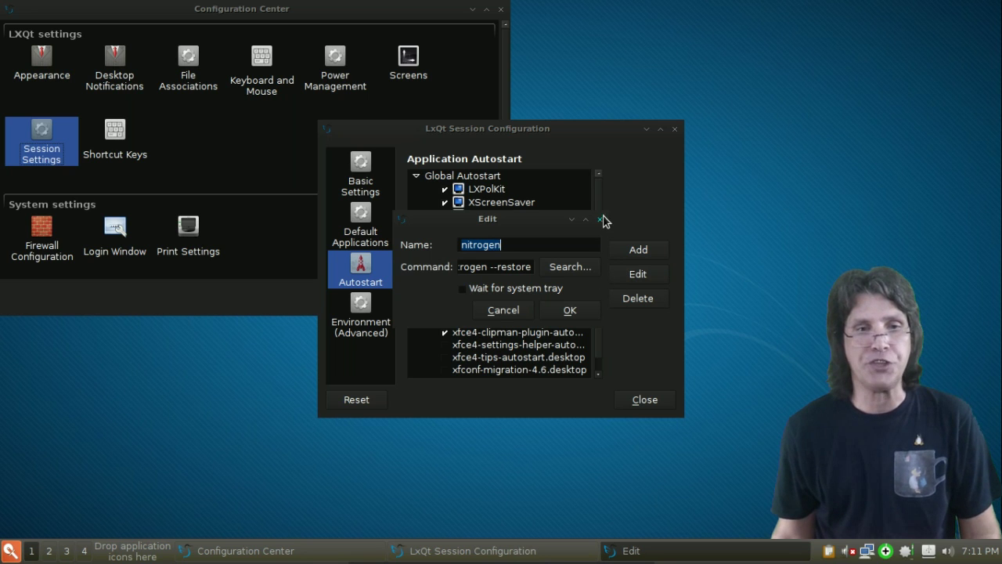
{"action": "left_click_drag", "start_coordinate": [601, 219], "coordinate": [708, 211]}
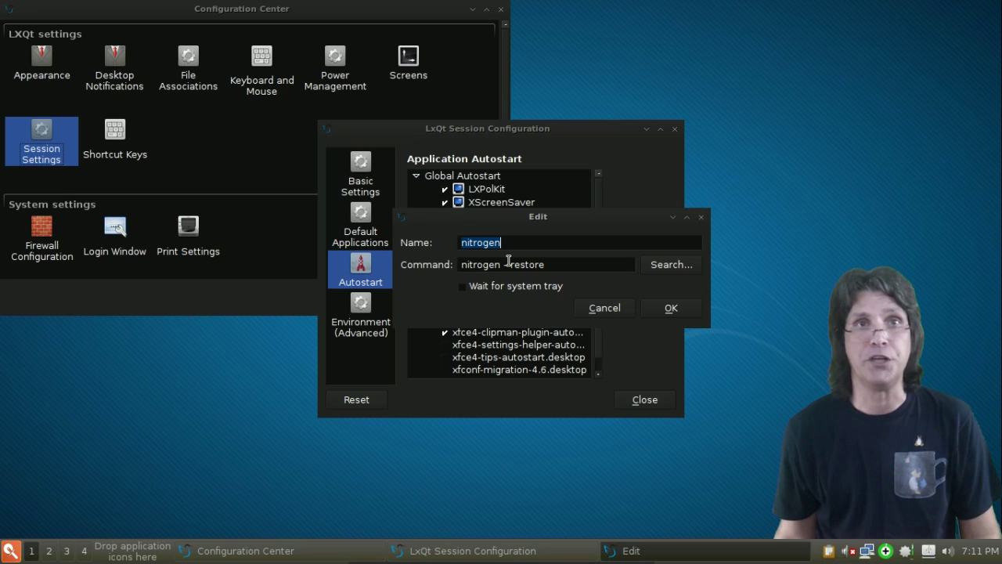
{"action": "left_click", "coordinate": [678, 307]}
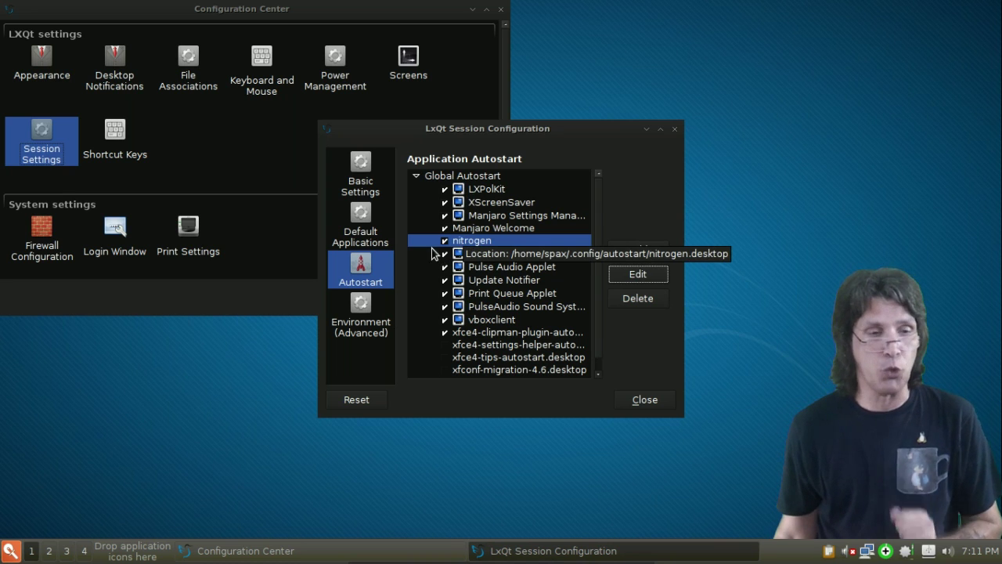
Launch nitrogen from the application runner and check the wallpaper directories in its preferences
{"action": "left_click", "coordinate": [9, 552]}
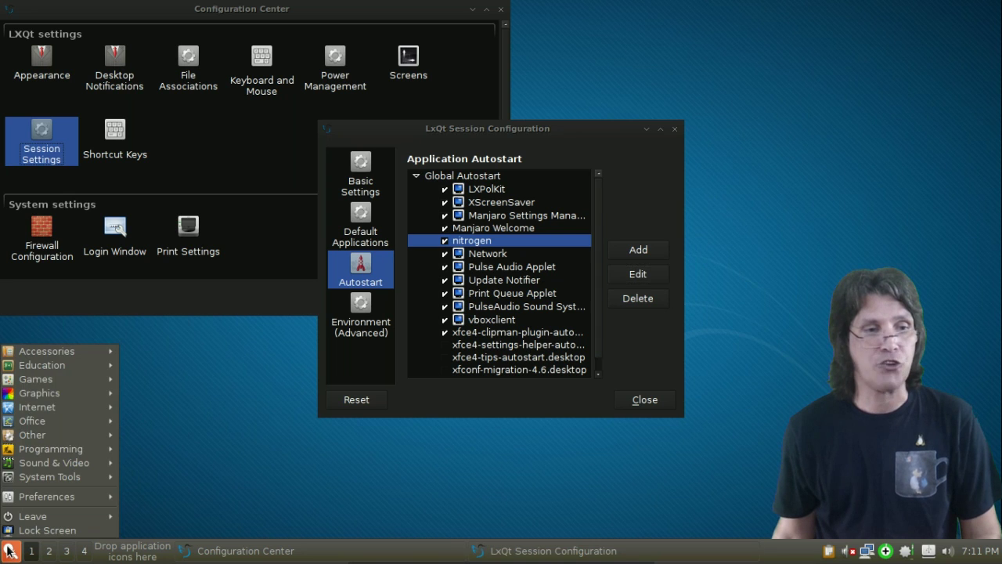
{"action": "left_click", "coordinate": [245, 454]}
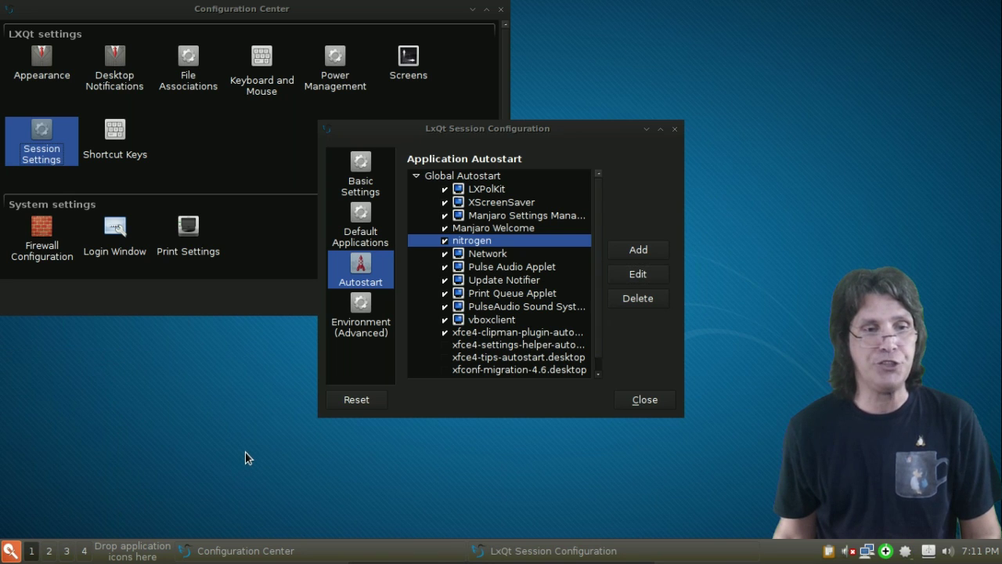
{"action": "key", "text": "alt+F2"}
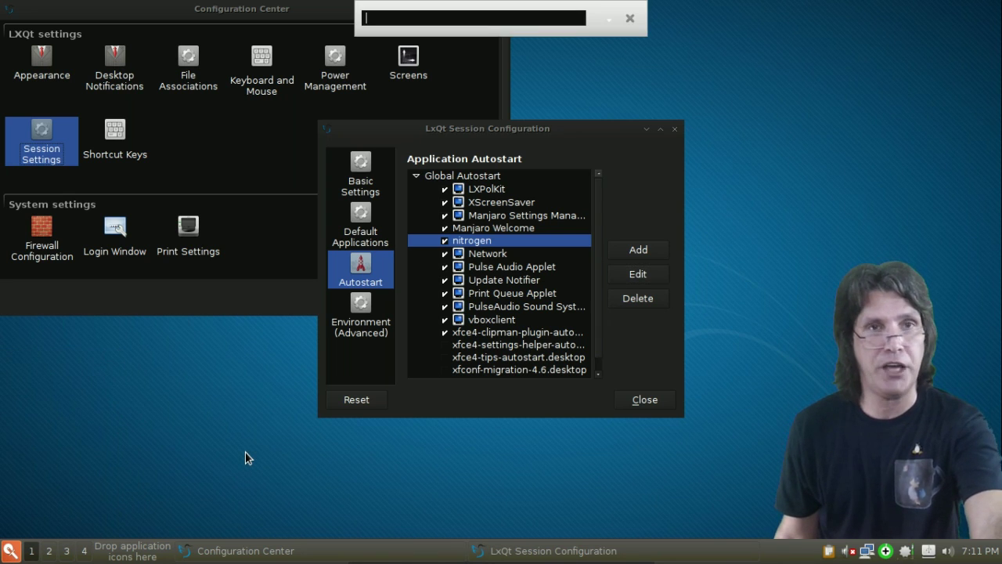
{"action": "type", "text": "ni"}
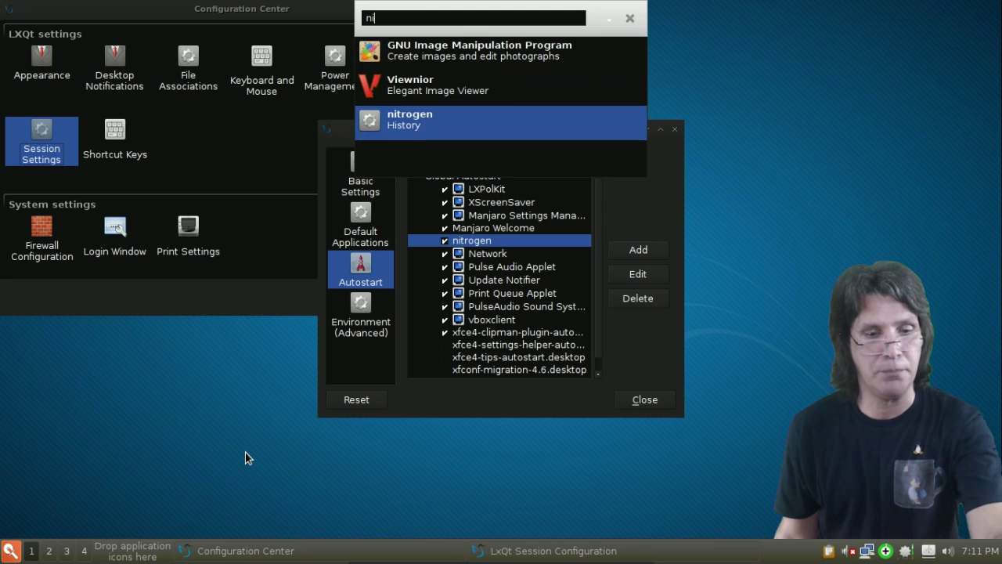
{"action": "type", "text": "trogen"}
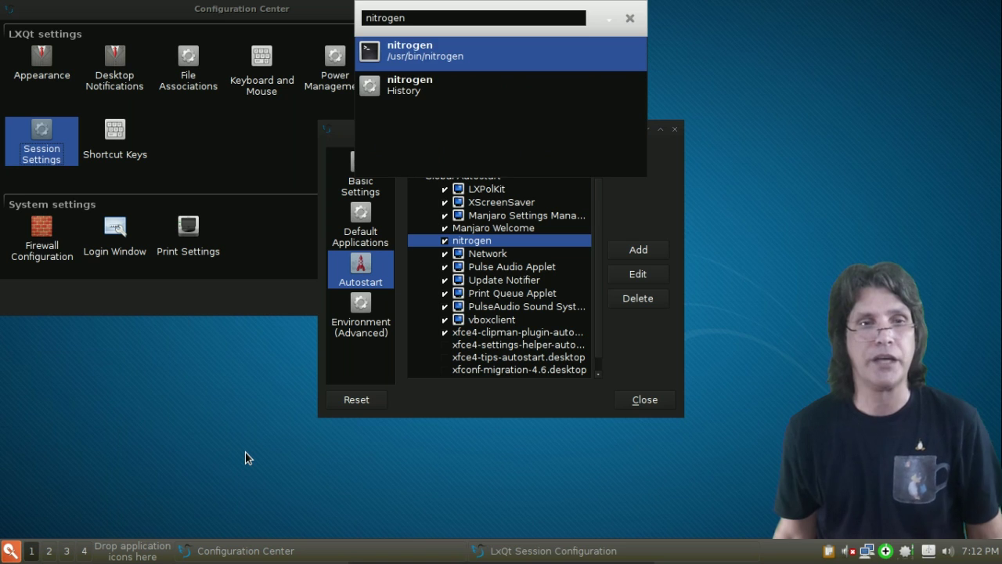
{"action": "key", "text": "Return"}
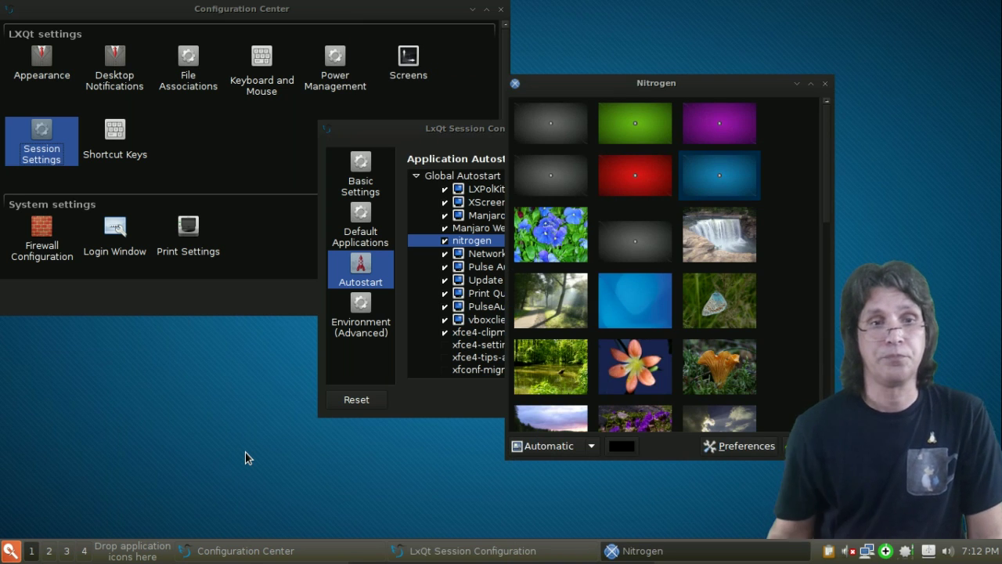
{"action": "left_click", "coordinate": [736, 448]}
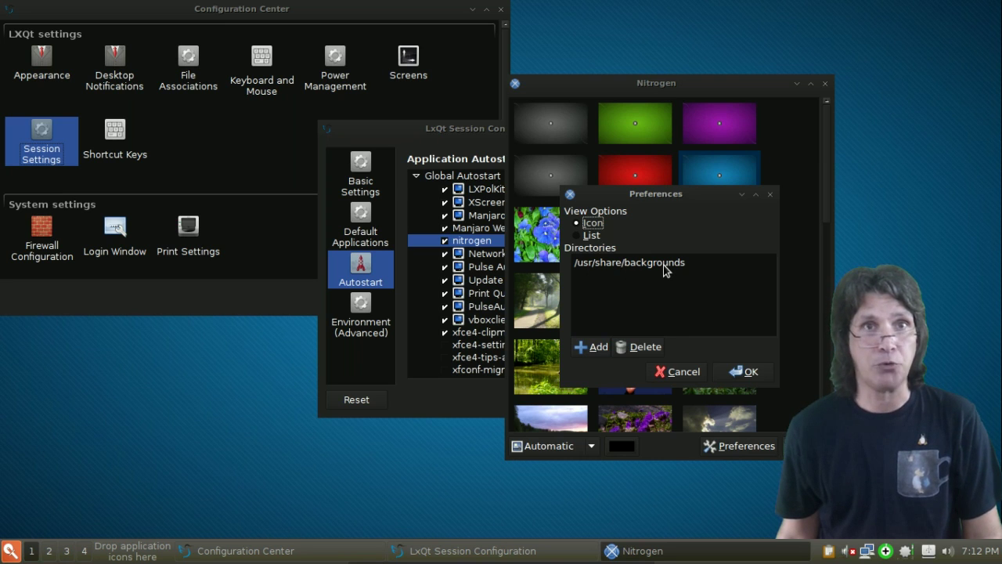
{"action": "left_click", "coordinate": [751, 369]}
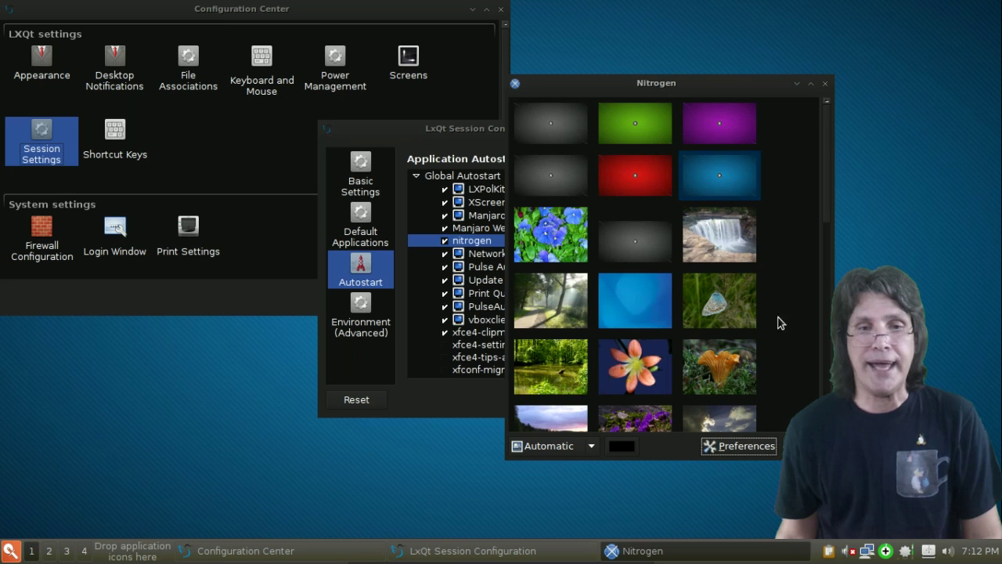
Apply the purple Manjaro wallpaper, and switch the desktop back to the blue one
{"action": "left_click", "coordinate": [738, 125]}
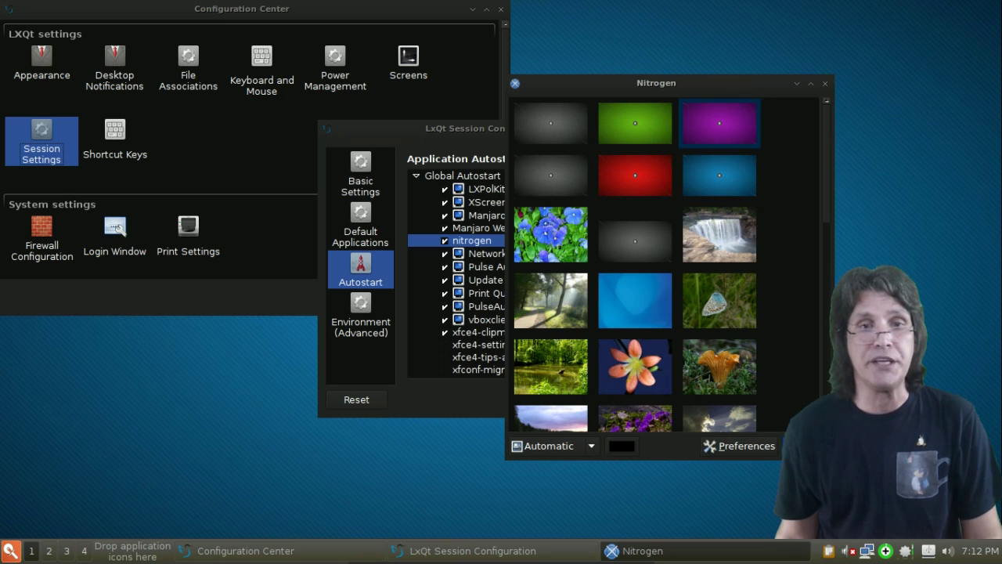
{"action": "key", "text": "Return"}
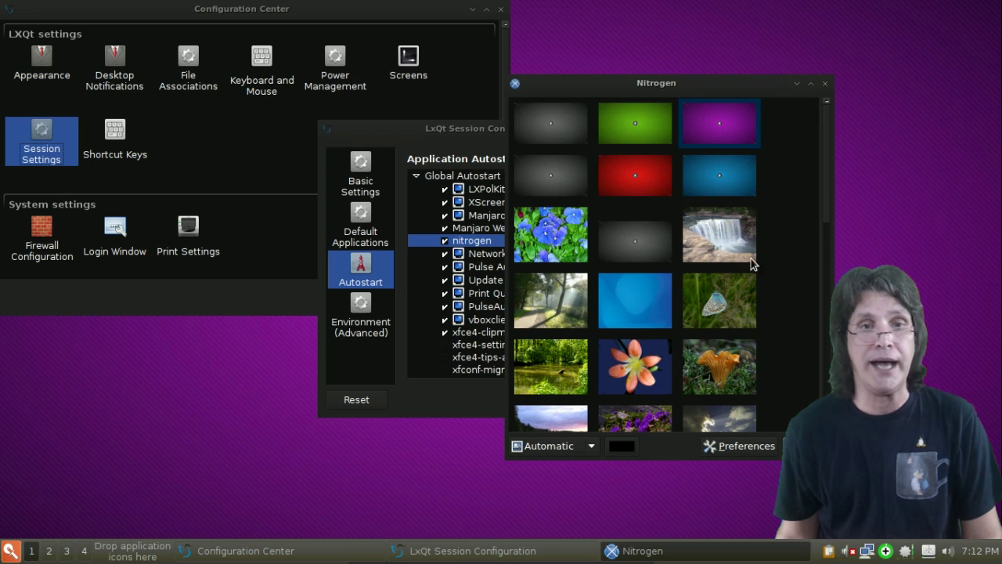
{"action": "left_click", "coordinate": [736, 192]}
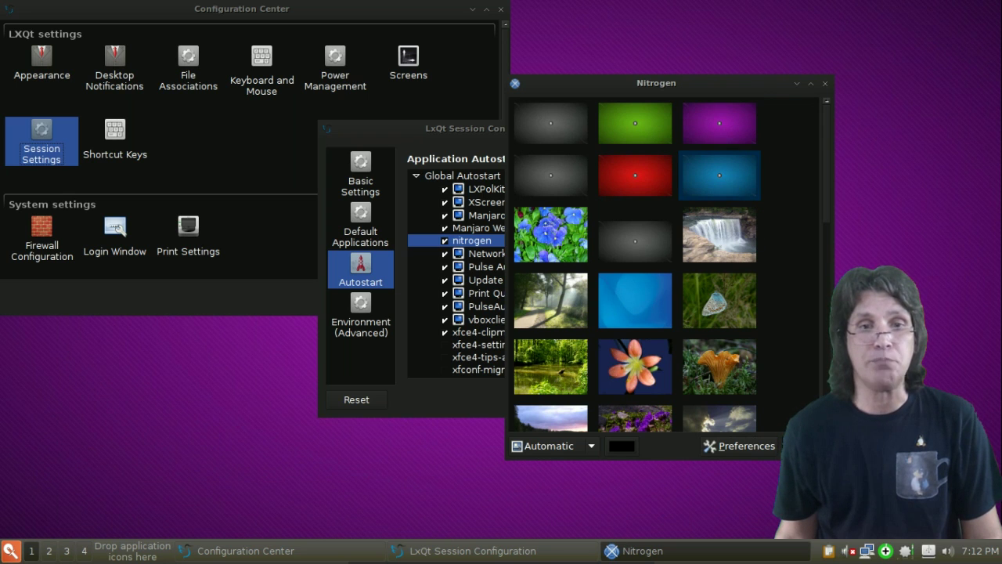
{"action": "key", "text": "Return"}
Look at the available wallpaper scaling modes and keep Automatic
{"action": "left_click", "coordinate": [548, 446]}
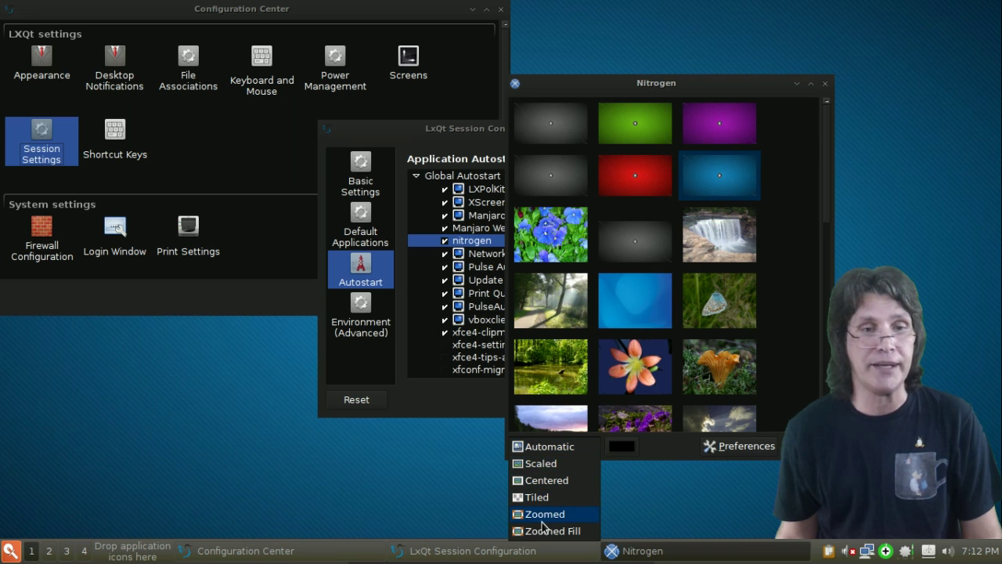
{"action": "left_click", "coordinate": [570, 451]}
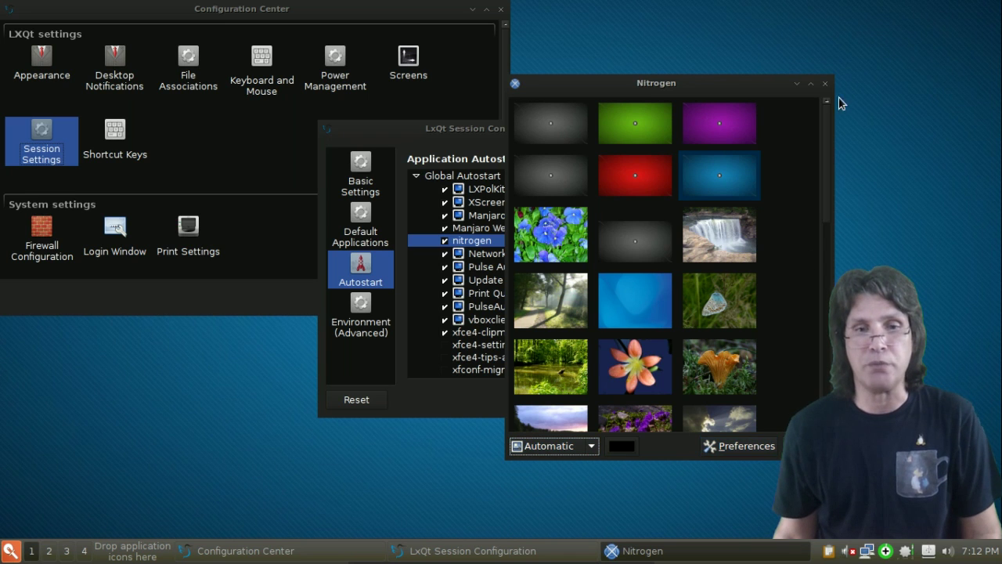
Close the Nitrogen window and view the window manager and module list in Session Settings' Basic Settings
{"action": "left_click_drag", "start_coordinate": [825, 88], "coordinate": [823, 87]}
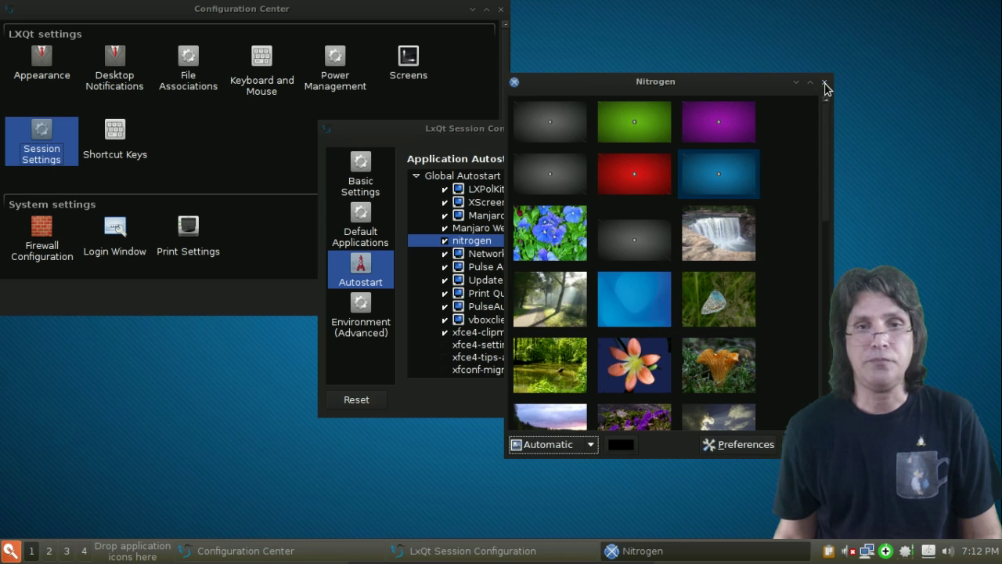
{"action": "left_click", "coordinate": [825, 85]}
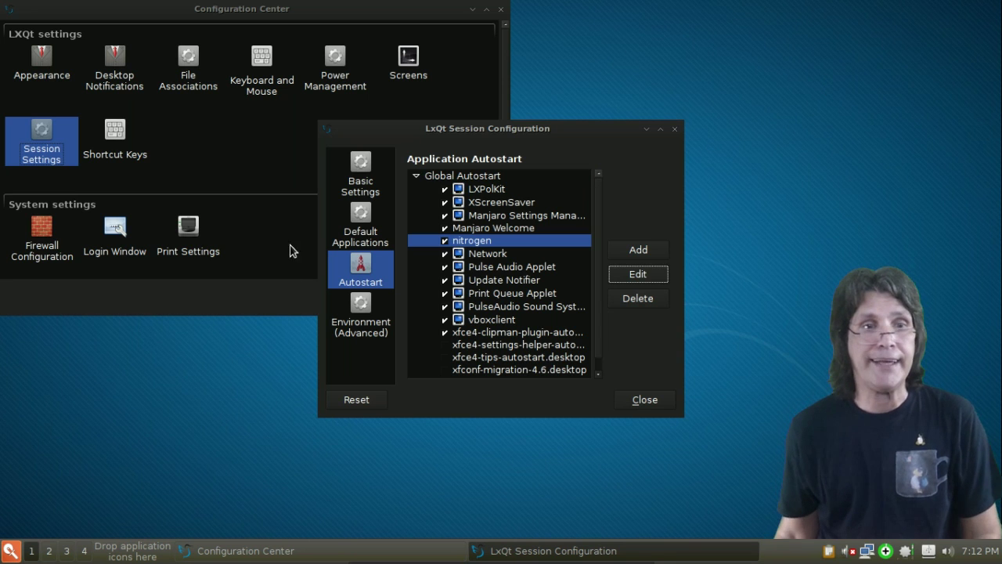
{"action": "left_click", "coordinate": [359, 172]}
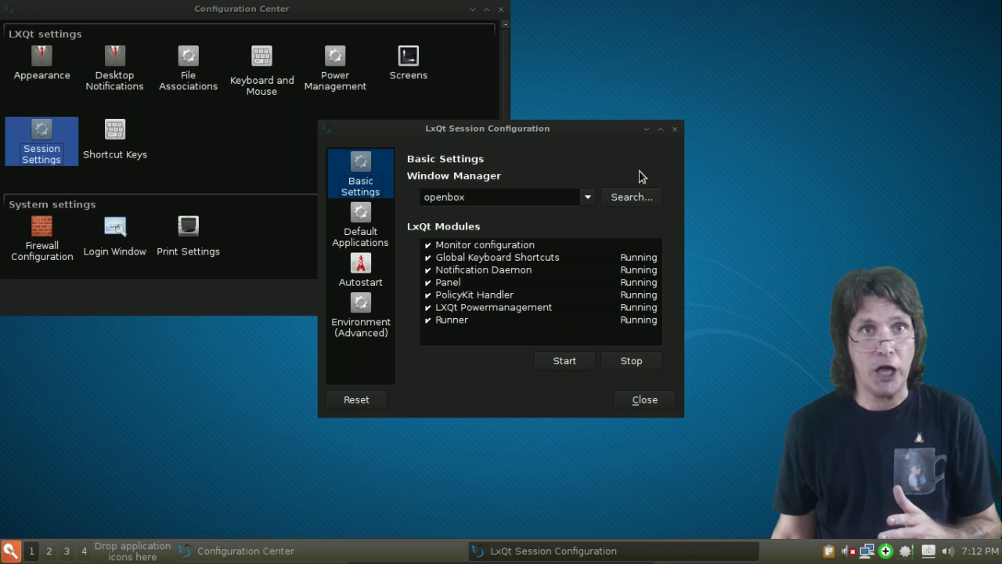
Open Openbox Configuration Manager from the desktop's System applications, browse its window themes, and close it with the theme unchanged
{"action": "right_click", "coordinate": [738, 131]}
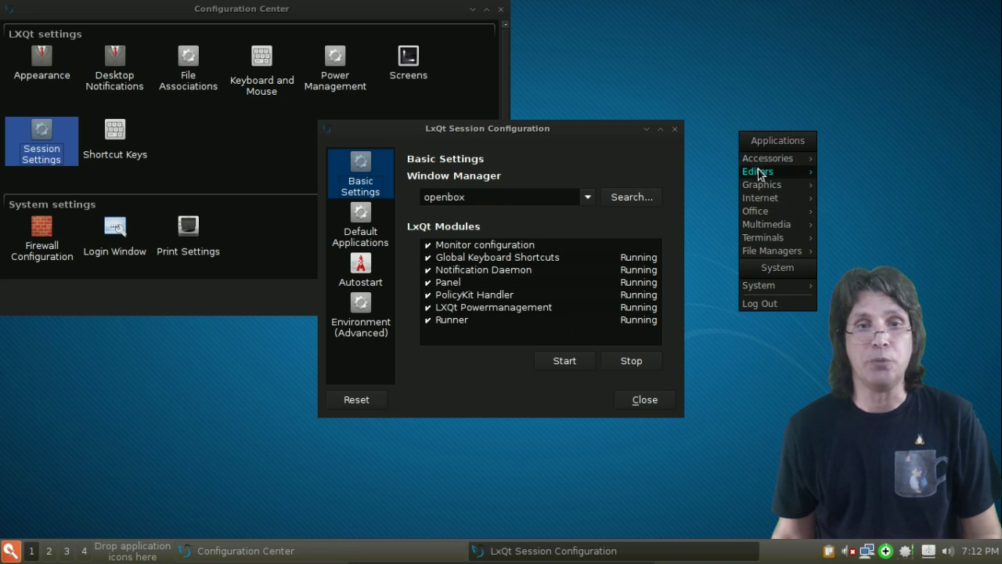
{"action": "mouse_move", "coordinate": [784, 282]}
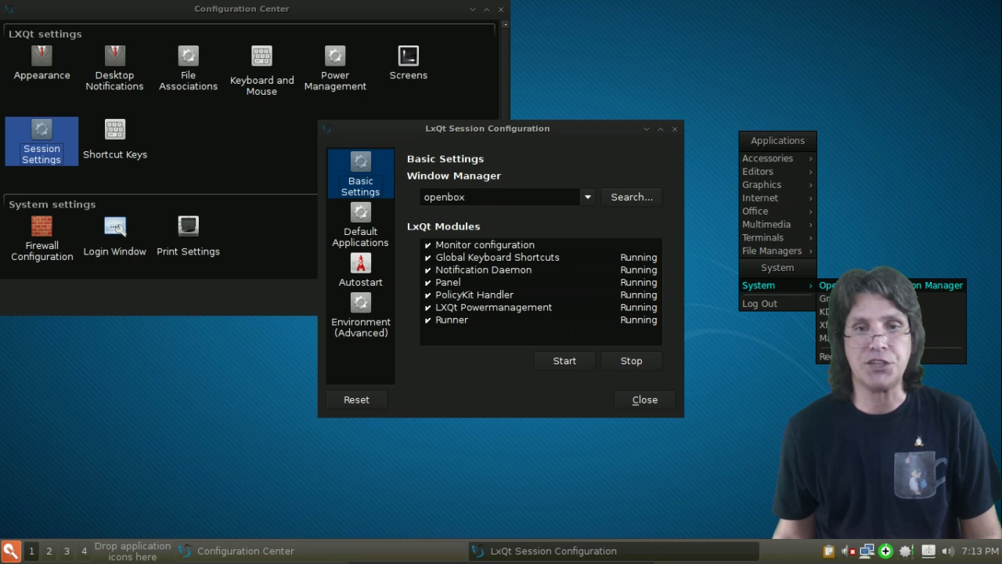
{"action": "left_click", "coordinate": [892, 285]}
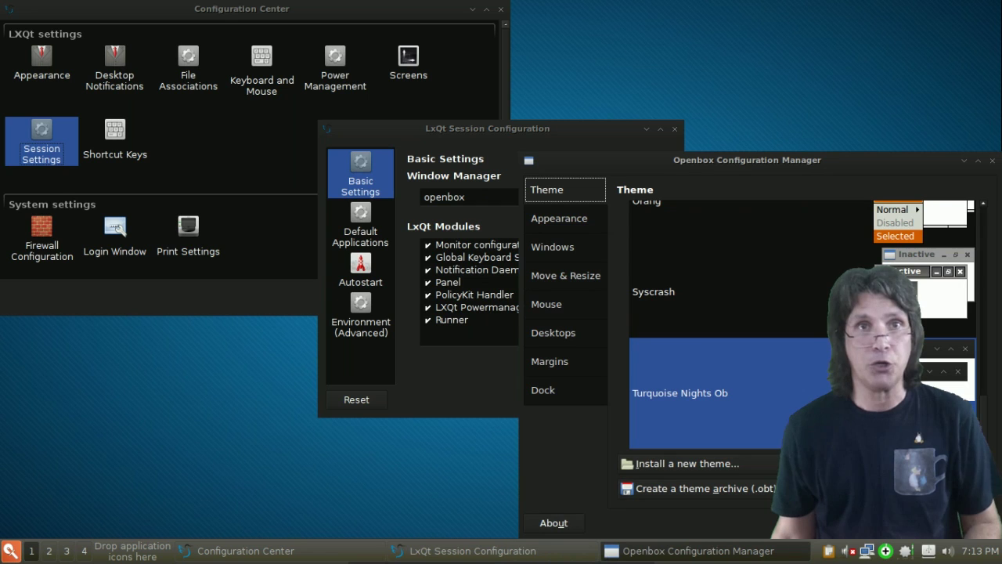
{"action": "scroll", "coordinate": [784, 307], "scroll_direction": "up", "scroll_amount": 10}
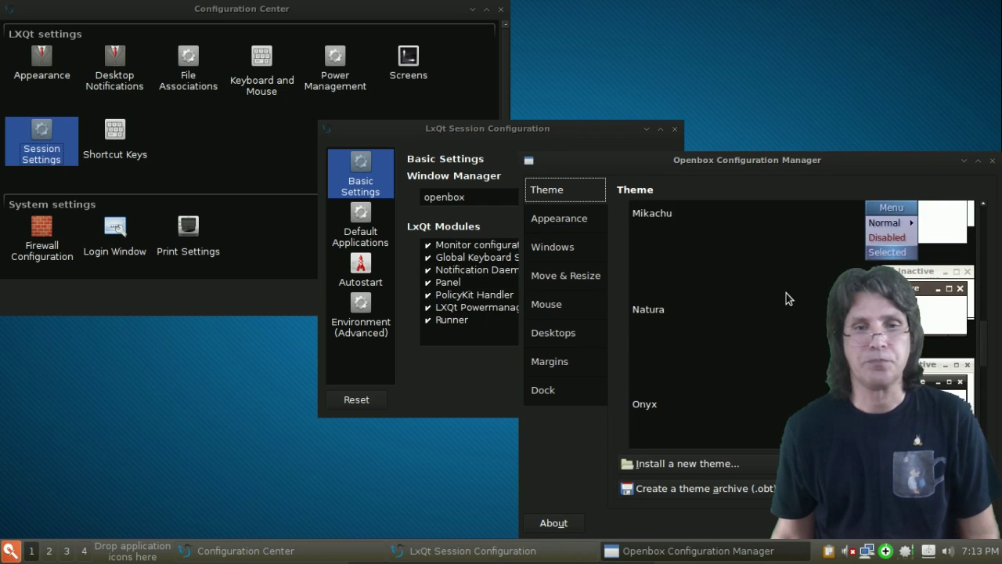
{"action": "scroll", "coordinate": [787, 299], "scroll_direction": "up", "scroll_amount": 1}
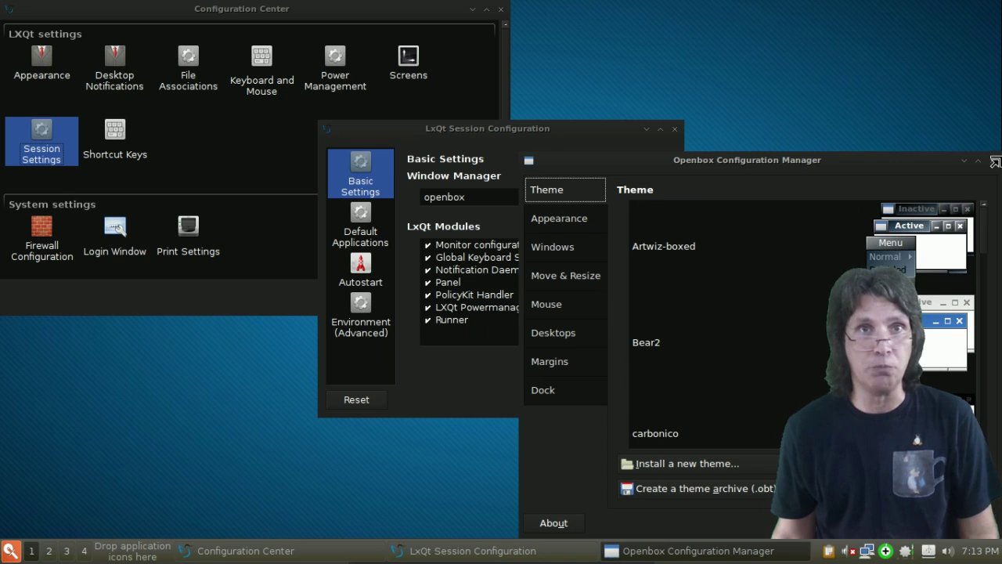
{"action": "scroll", "coordinate": [728, 321], "scroll_direction": "down", "scroll_amount": 11}
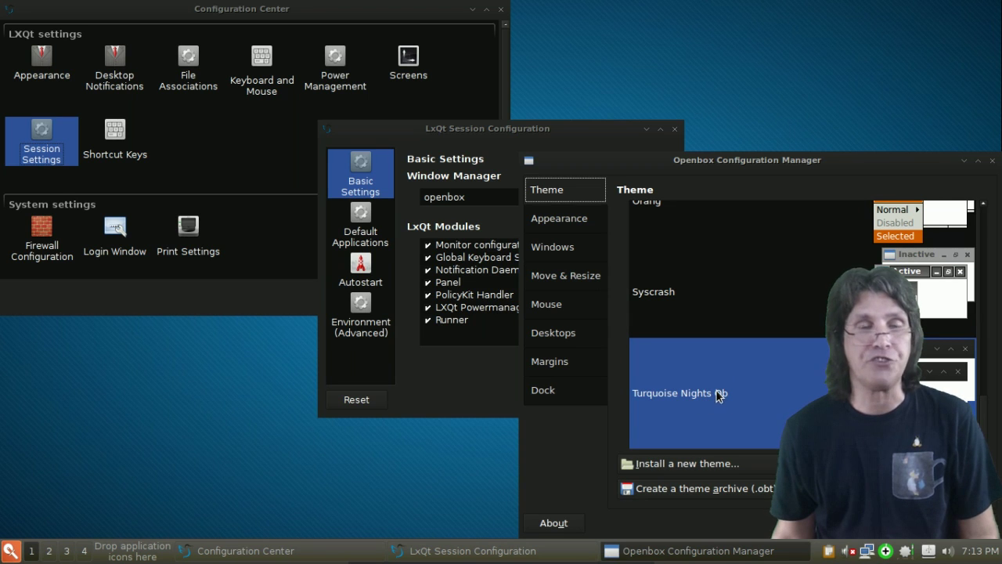
{"action": "left_click", "coordinate": [993, 160]}
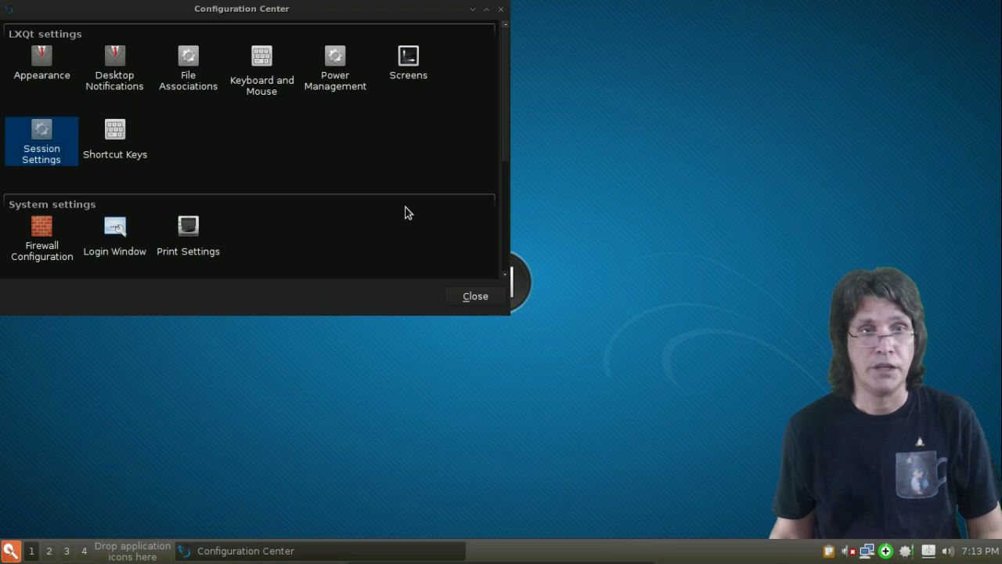
Open Customize Look and Feel from the Configuration Center's Other settings, view the widget styles, and close both windows
{"action": "scroll", "coordinate": [405, 213], "scroll_direction": "down", "scroll_amount": 3}
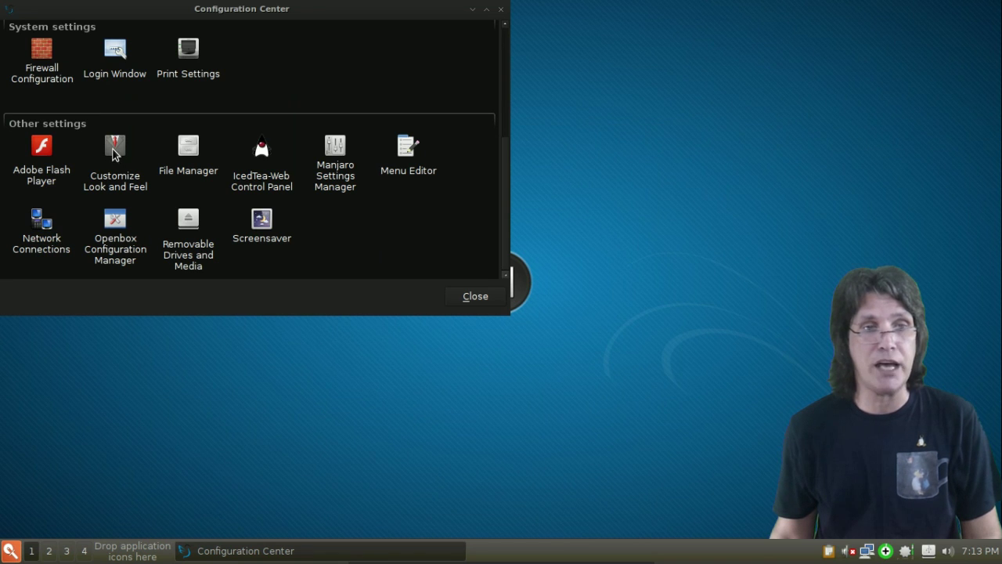
{"action": "scroll", "coordinate": [112, 153], "scroll_direction": "up", "scroll_amount": 3}
{"action": "scroll", "coordinate": [112, 152], "scroll_direction": "down", "scroll_amount": 3}
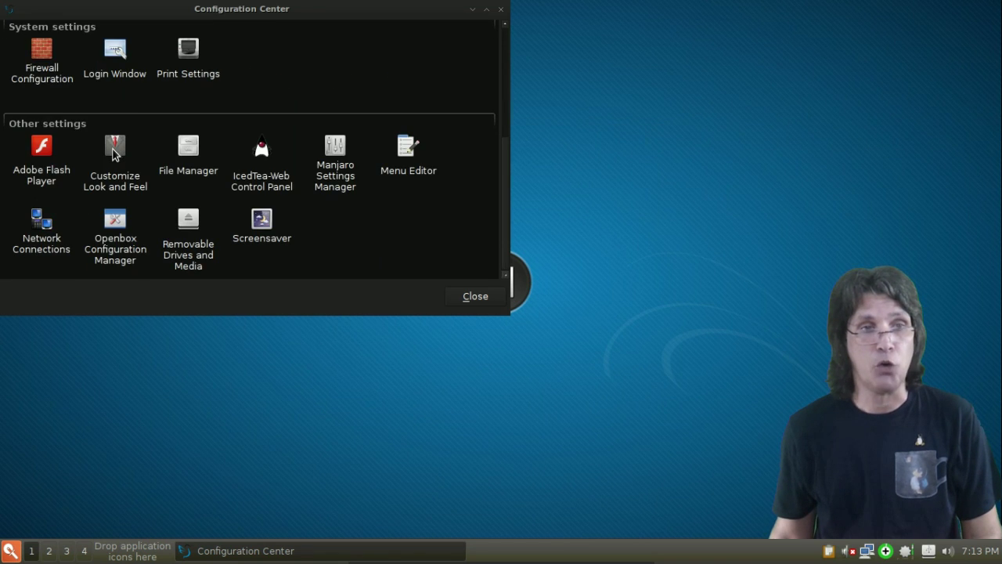
{"action": "left_click", "coordinate": [112, 153]}
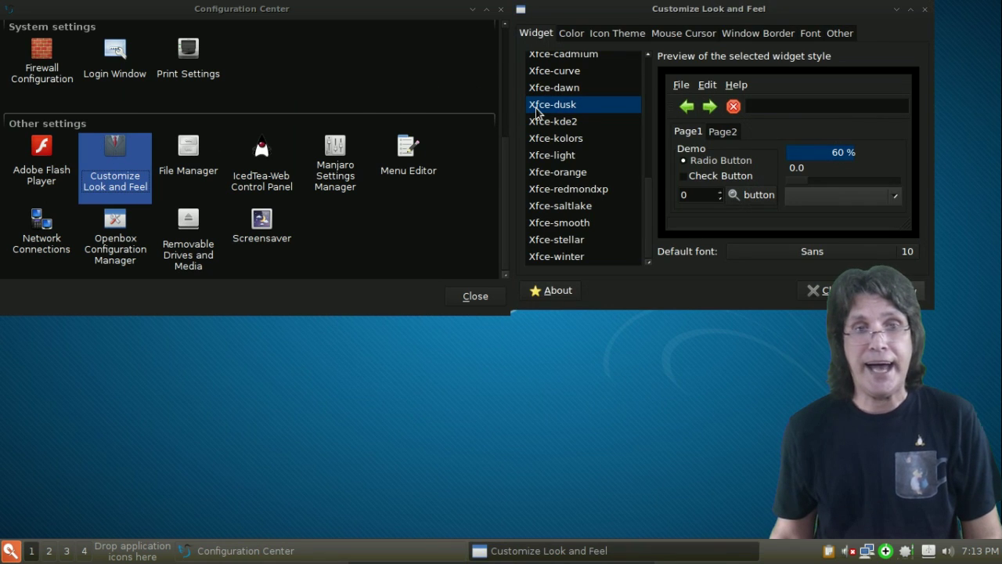
{"action": "left_click", "coordinate": [926, 10]}
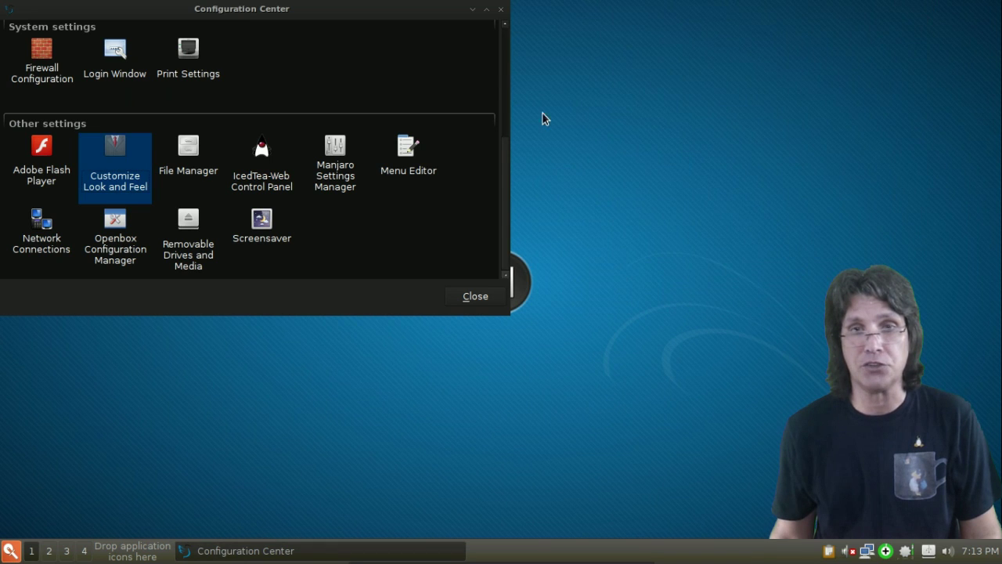
{"action": "left_click", "coordinate": [502, 10]}
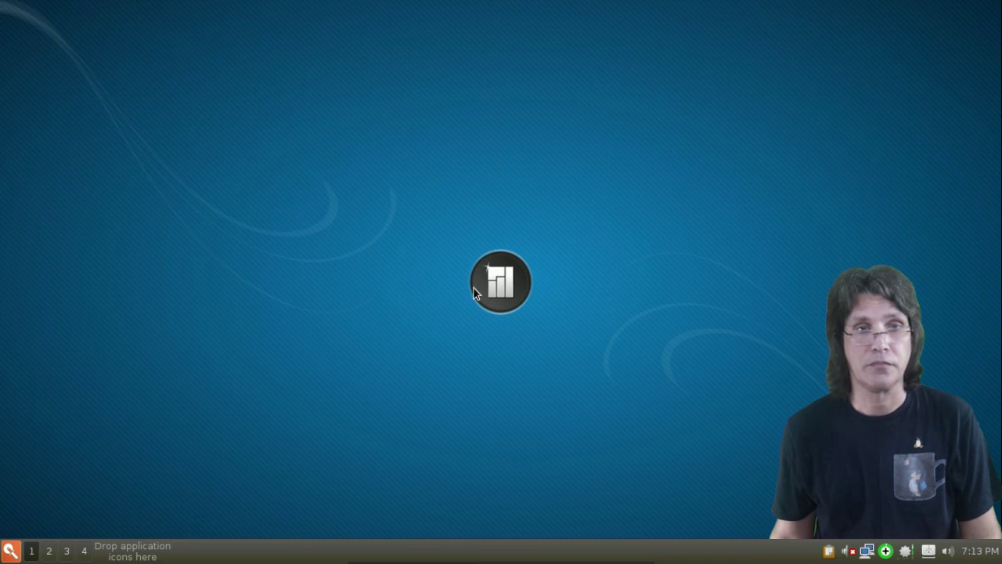
{"action": "right_click", "coordinate": [438, 262]}
{"action": "left_click", "coordinate": [311, 263]}
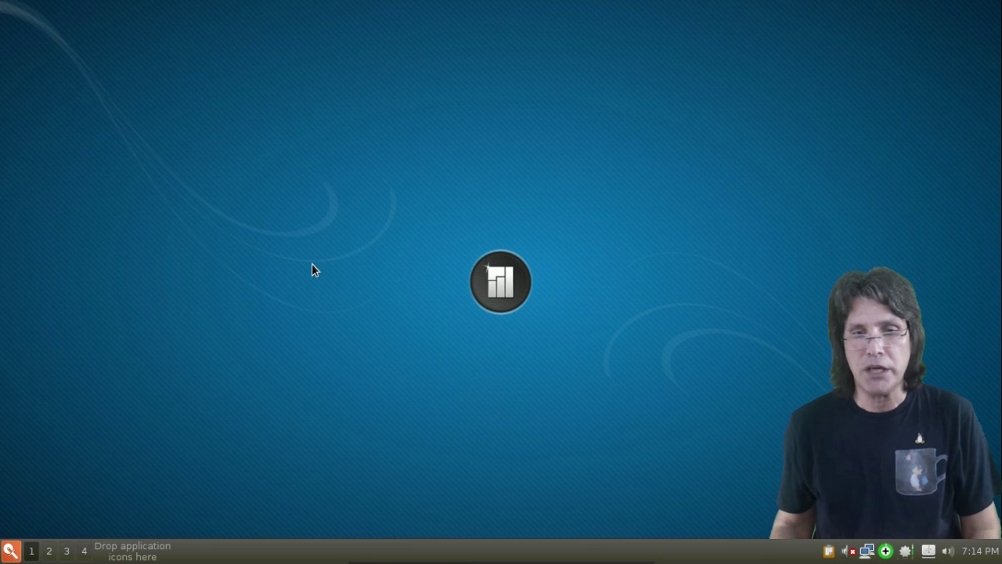
Open LXQt System Settings from Preferences and show the Icons Theme list in its Appearance configuration
{"action": "left_click", "coordinate": [8, 553]}
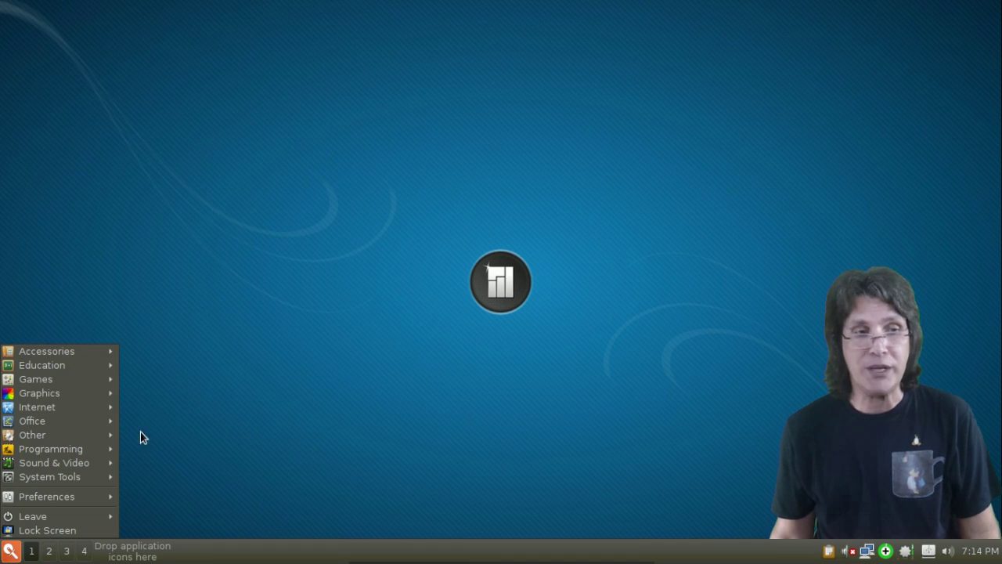
{"action": "mouse_move", "coordinate": [88, 498]}
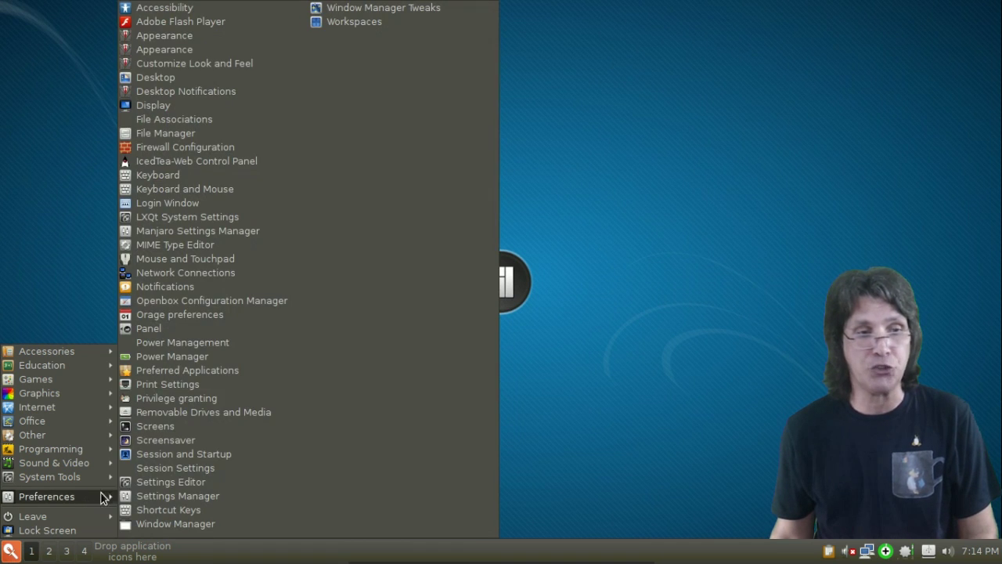
{"action": "left_click", "coordinate": [197, 216]}
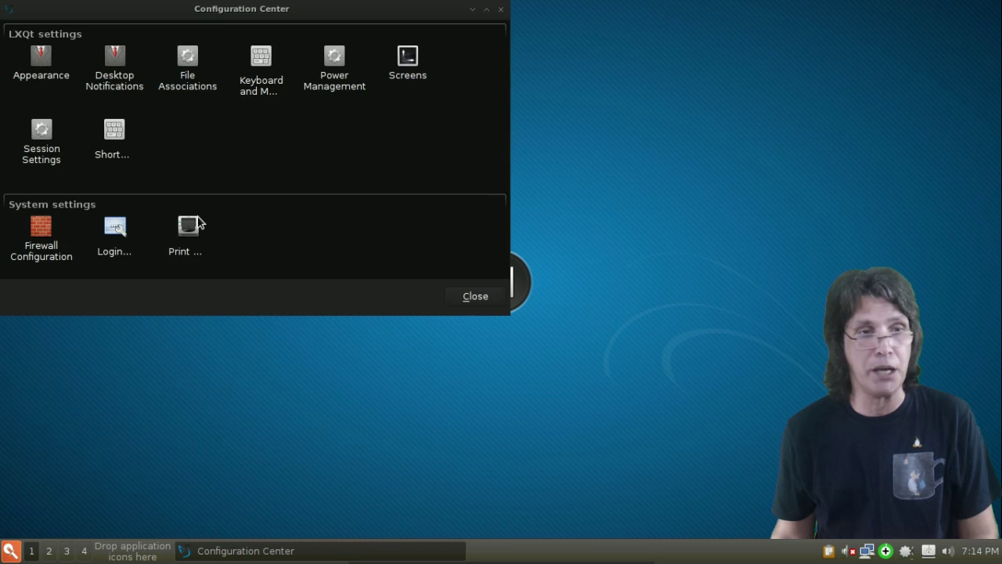
{"action": "left_click", "coordinate": [41, 61]}
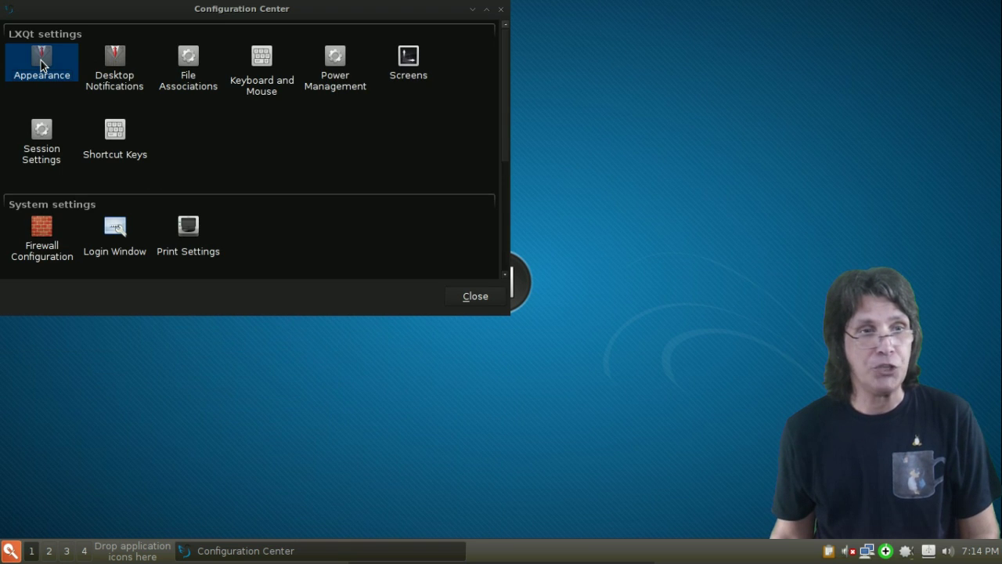
{"action": "double_click", "coordinate": [41, 60]}
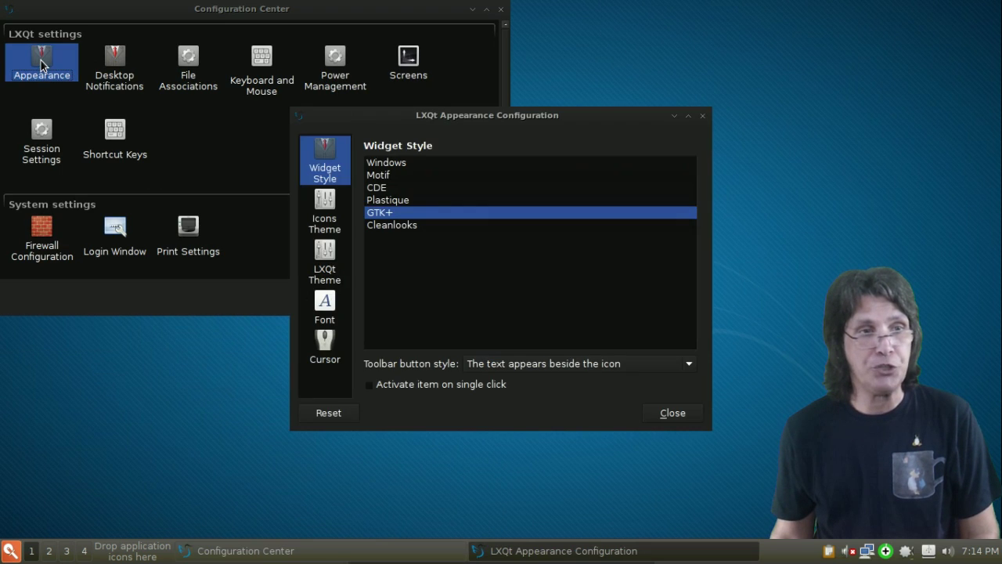
{"action": "left_click", "coordinate": [325, 209]}
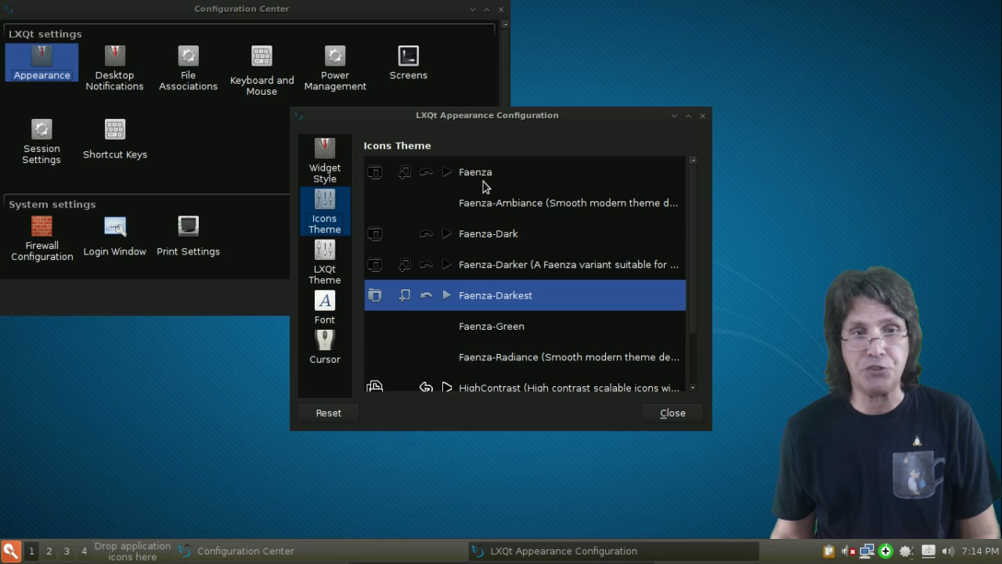
Open the File Manager from Accessories to check the folder icons in the home directory
{"action": "left_click", "coordinate": [12, 549]}
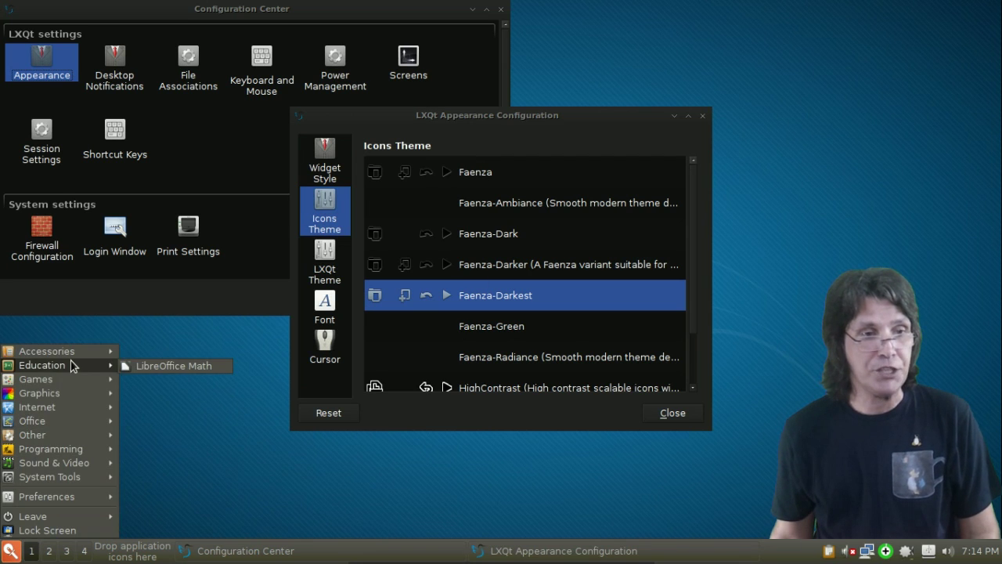
{"action": "mouse_move", "coordinate": [73, 354]}
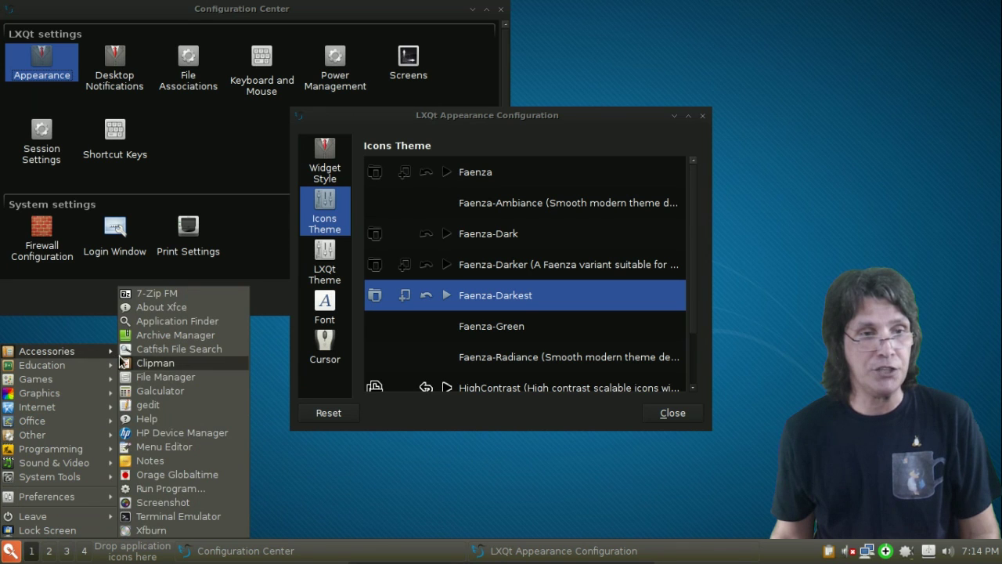
{"action": "left_click", "coordinate": [157, 382]}
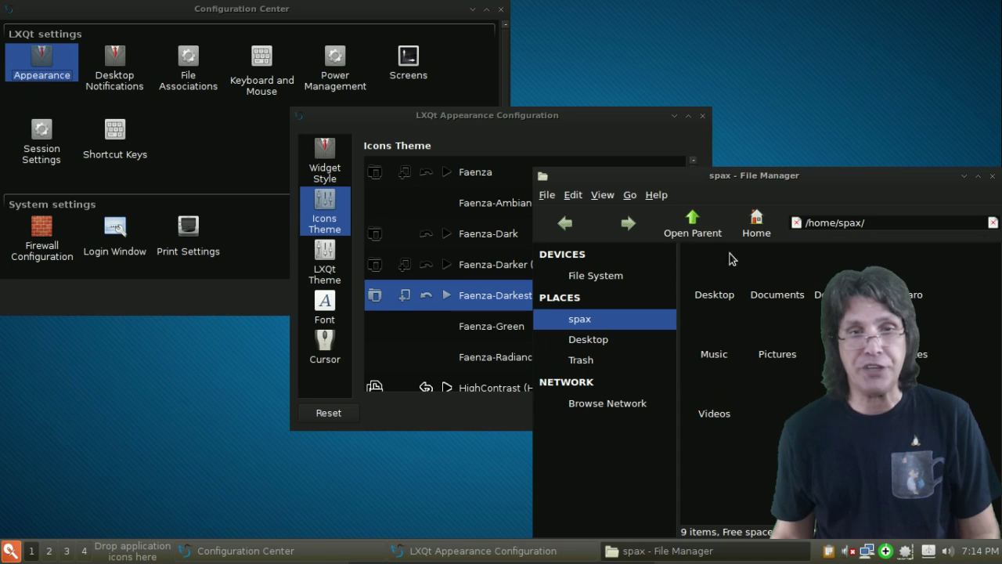
Try the Faenza-Dark and Faenza-Darker icon themes, and switch back to Faenza-Darkest
{"action": "left_click", "coordinate": [413, 244]}
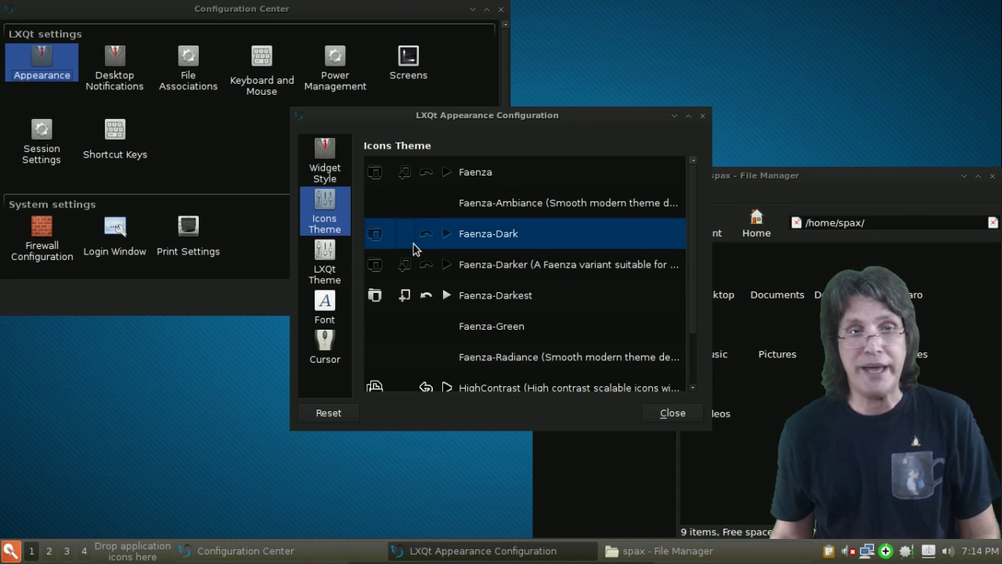
{"action": "left_click", "coordinate": [415, 257]}
{"action": "left_click", "coordinate": [415, 295]}
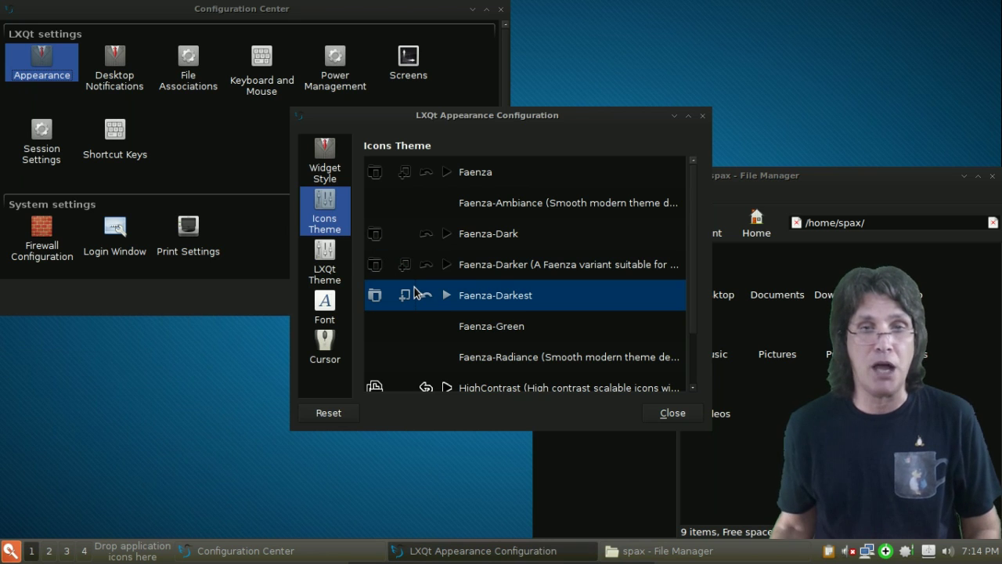
Move the Appearance Configuration and File Manager windows apart to inspect the folder icons, and close both windows
{"action": "left_click_drag", "start_coordinate": [483, 119], "coordinate": [315, 151]}
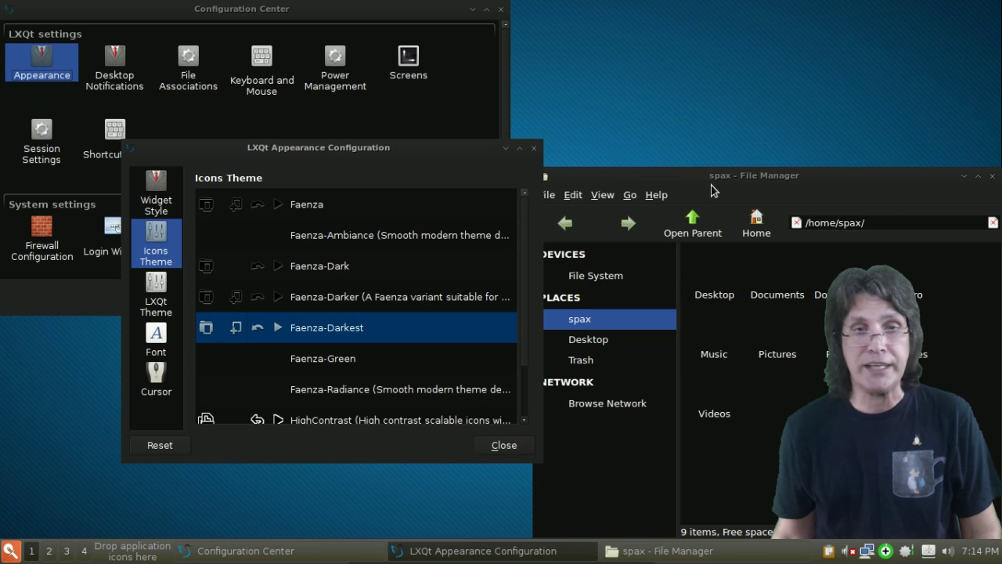
{"action": "left_click_drag", "start_coordinate": [715, 184], "coordinate": [688, 73]}
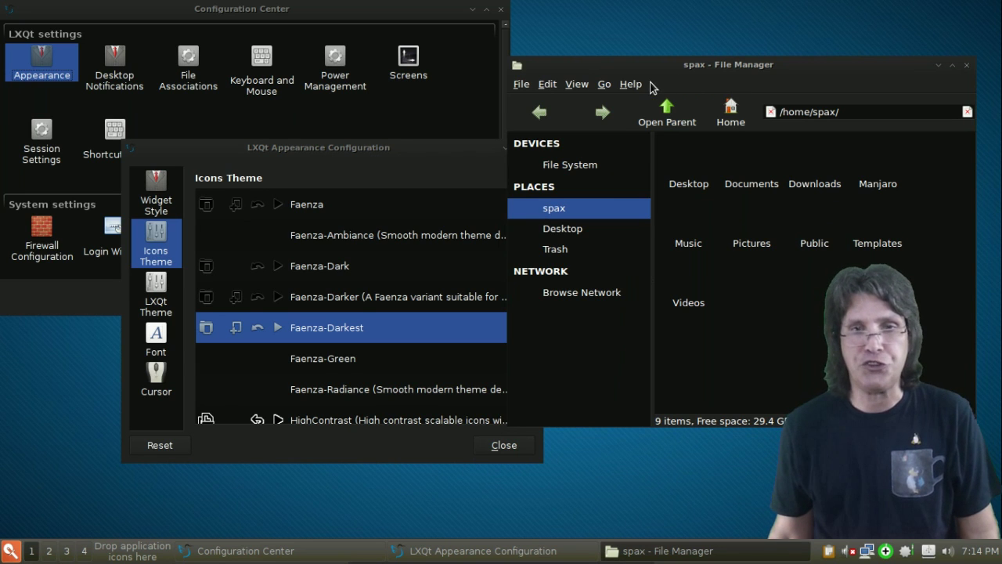
{"action": "left_click_drag", "start_coordinate": [653, 64], "coordinate": [675, 35]}
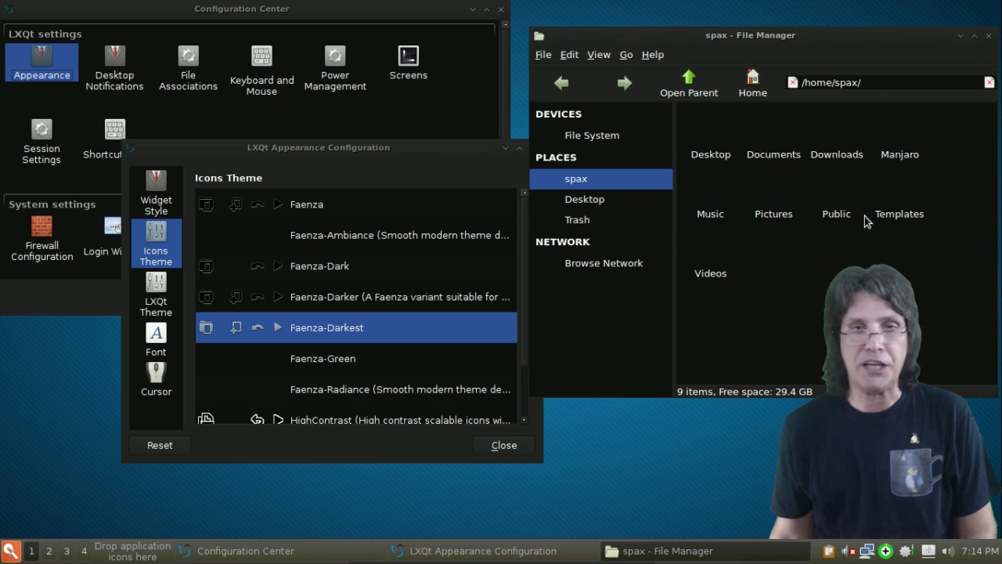
{"action": "left_click", "coordinate": [989, 35]}
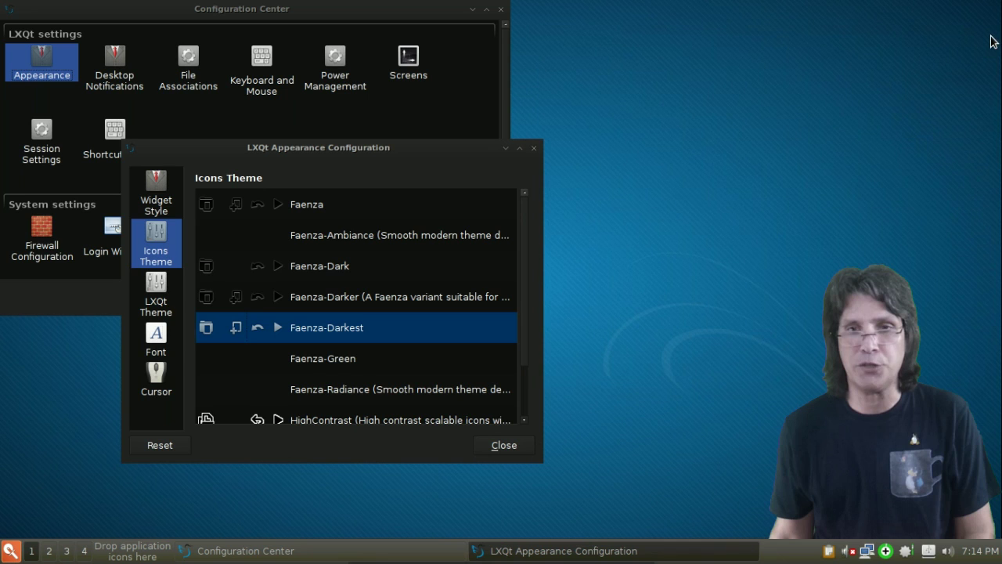
{"action": "left_click", "coordinate": [534, 147]}
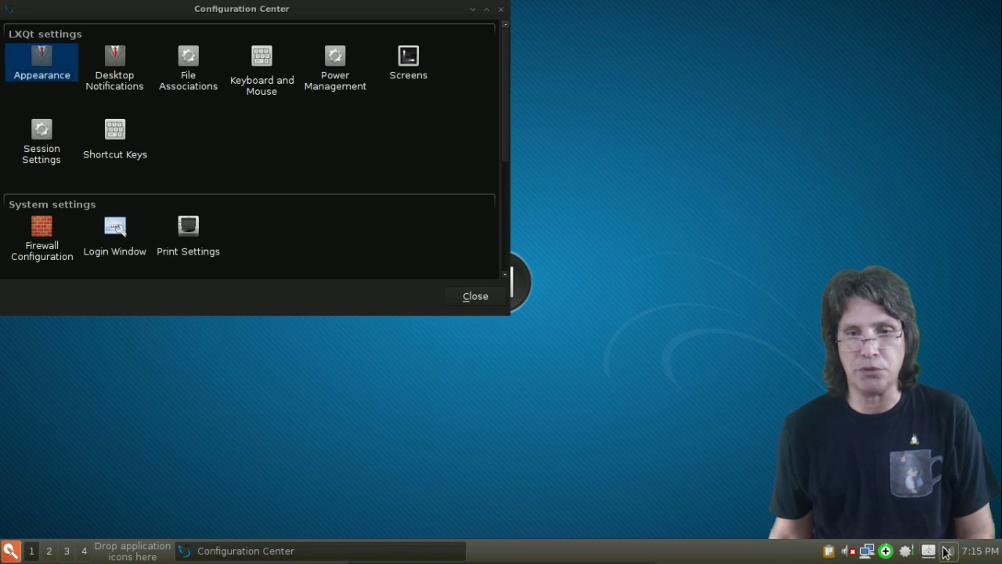
Look at the panel clock's calendar and the volume control in the system tray
{"action": "left_click", "coordinate": [983, 552]}
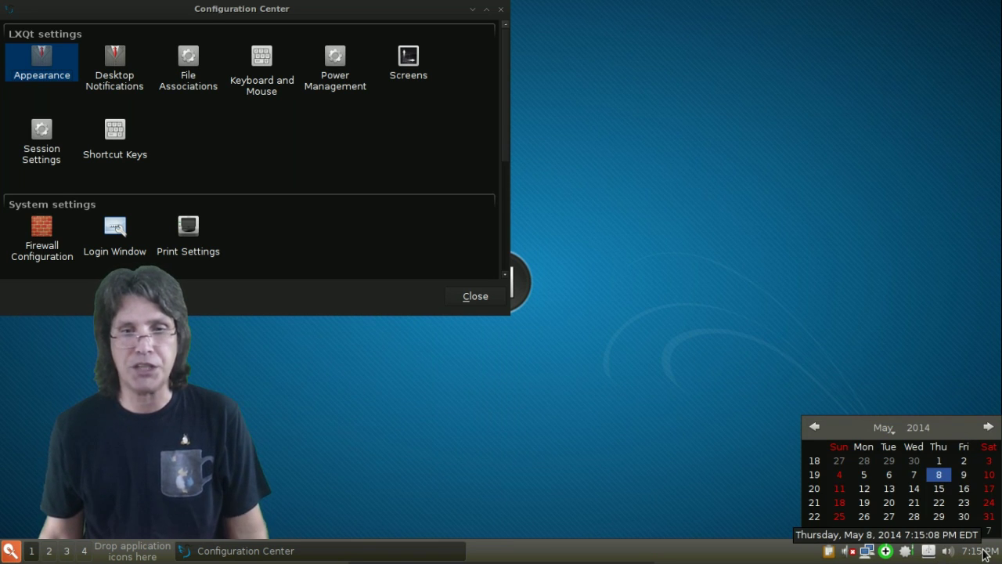
{"action": "left_click", "coordinate": [949, 551]}
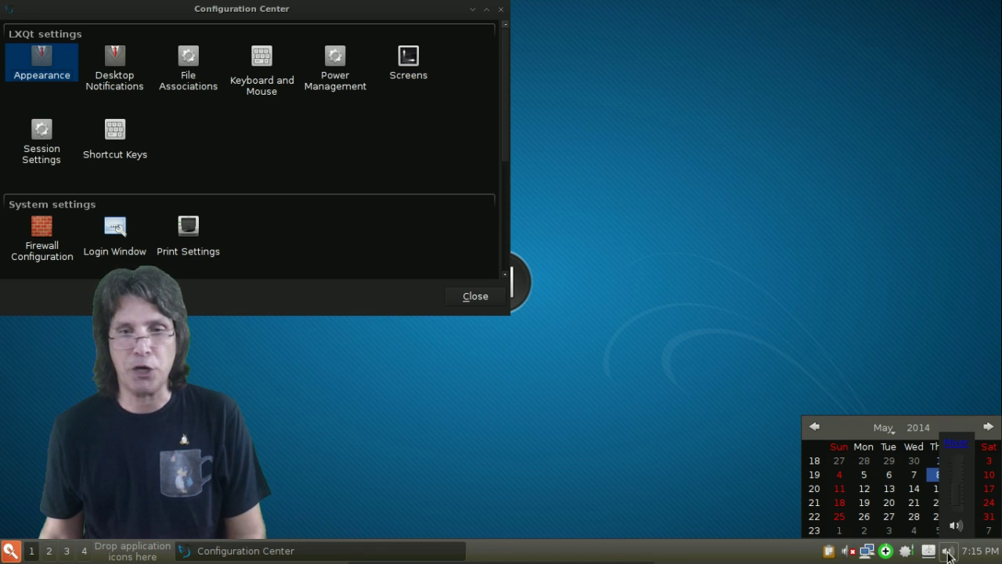
{"action": "left_click", "coordinate": [851, 553]}
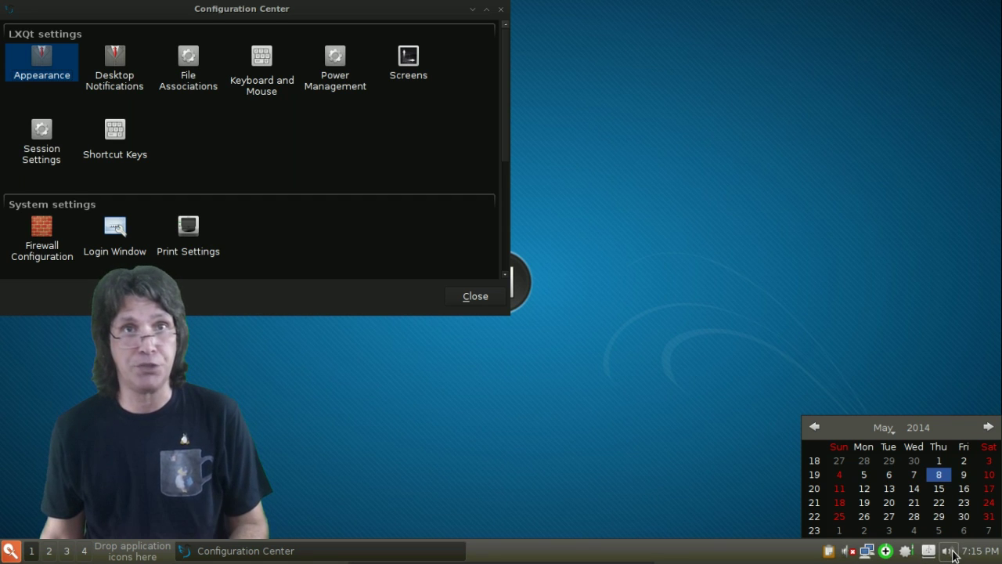
Close the calendar popup and check the removable media applet in the panel for available devices
{"action": "left_click", "coordinate": [953, 552]}
{"action": "left_click", "coordinate": [948, 553]}
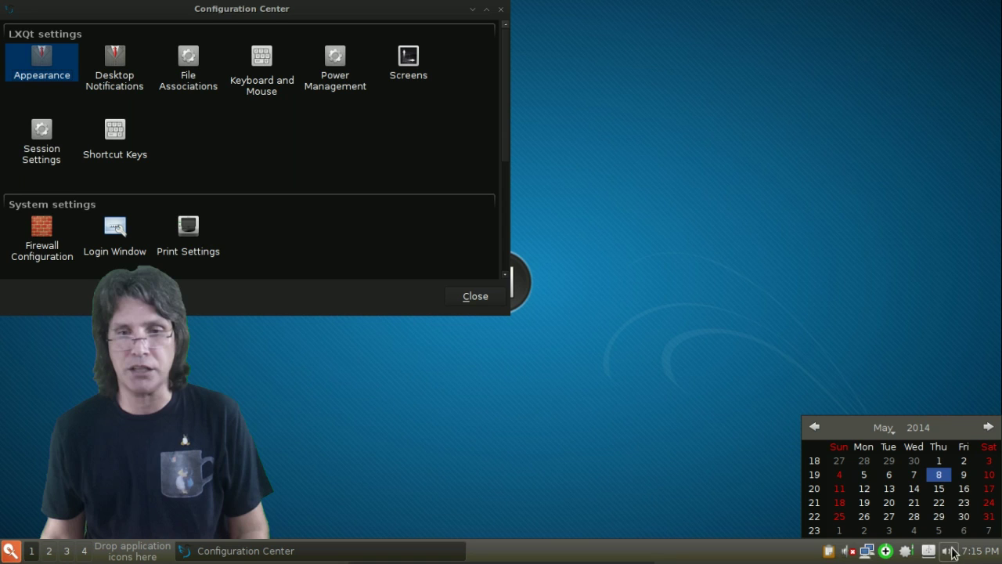
{"action": "left_click", "coordinate": [978, 555]}
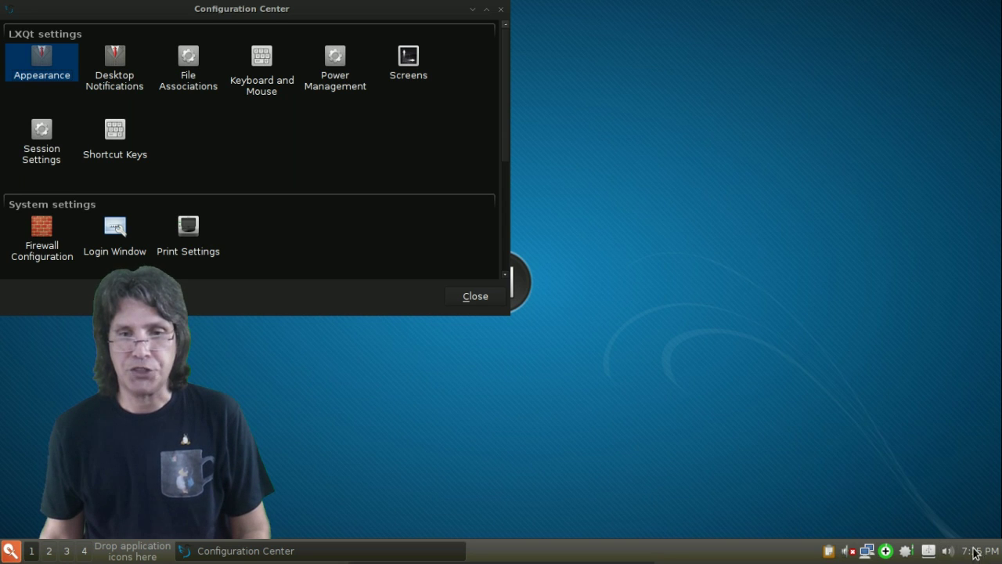
{"action": "left_click", "coordinate": [929, 552]}
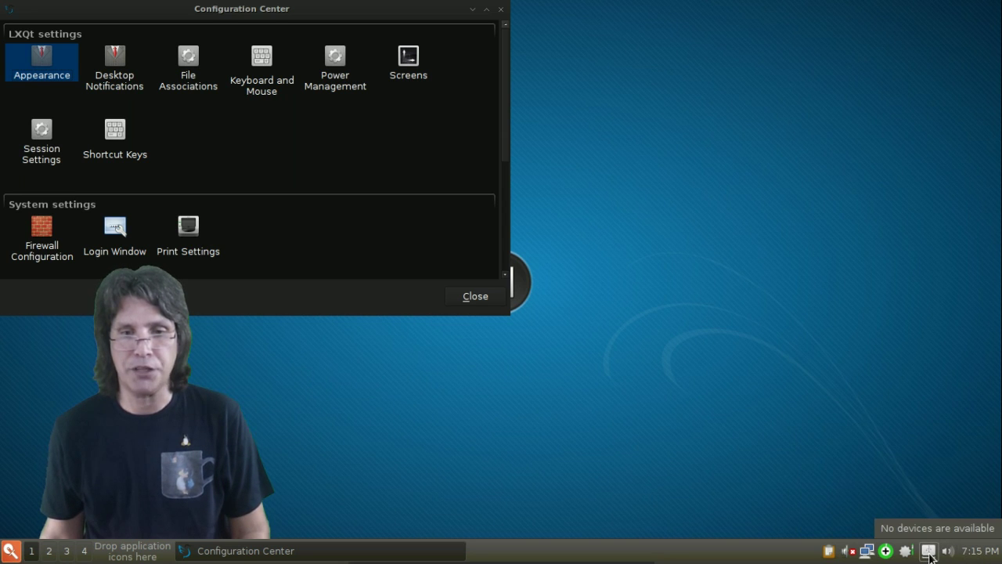
{"action": "left_click", "coordinate": [929, 552]}
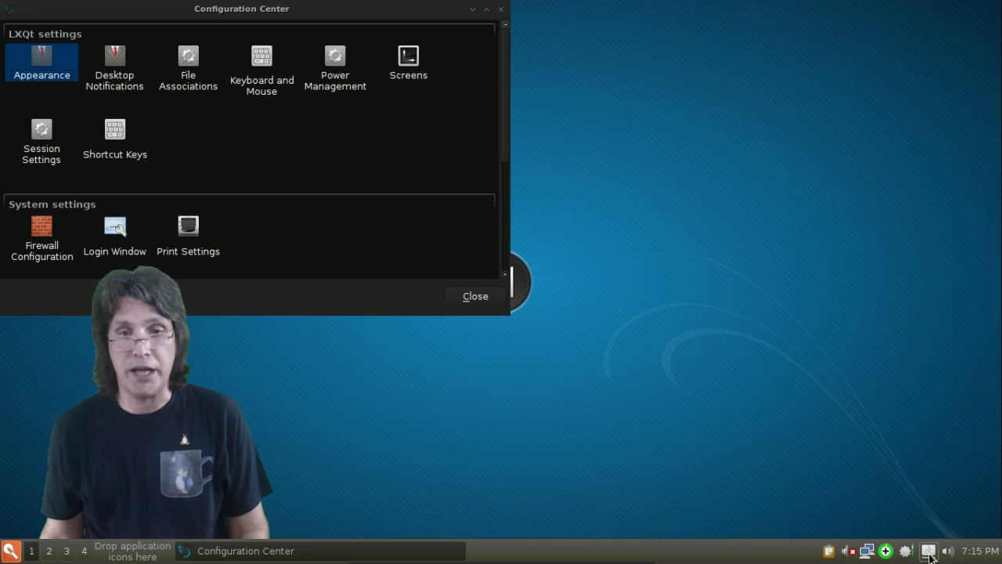
Open the list of panel widgets that can be added, look through it, and close it without adding any
{"action": "right_click", "coordinate": [929, 552]}
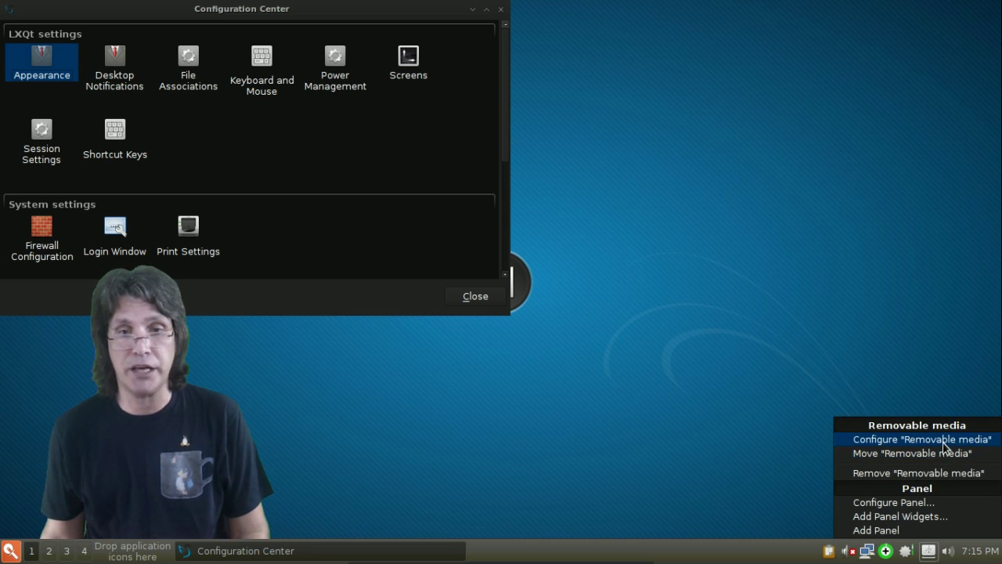
{"action": "left_click", "coordinate": [924, 517]}
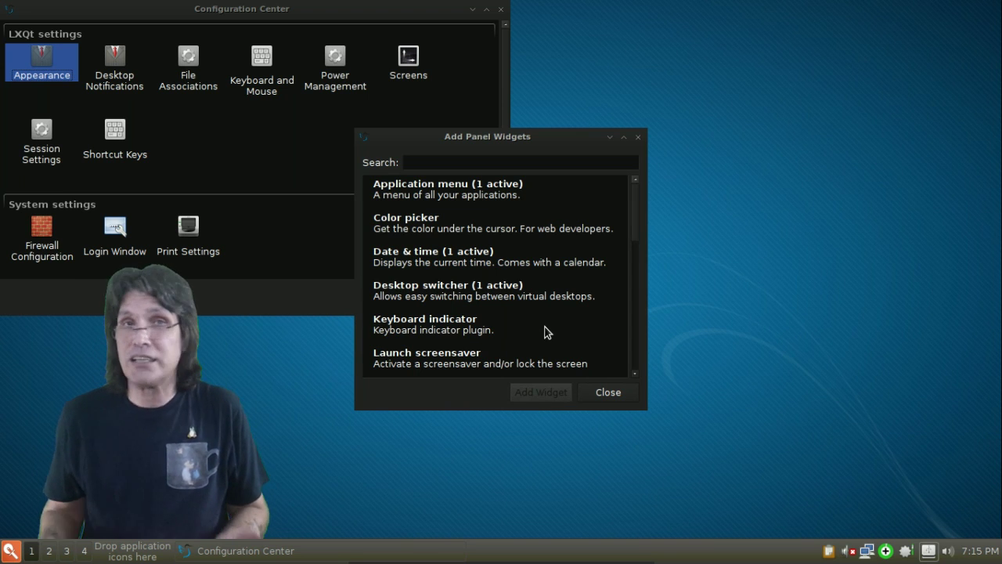
{"action": "scroll", "coordinate": [545, 332], "scroll_direction": "down", "scroll_amount": 8}
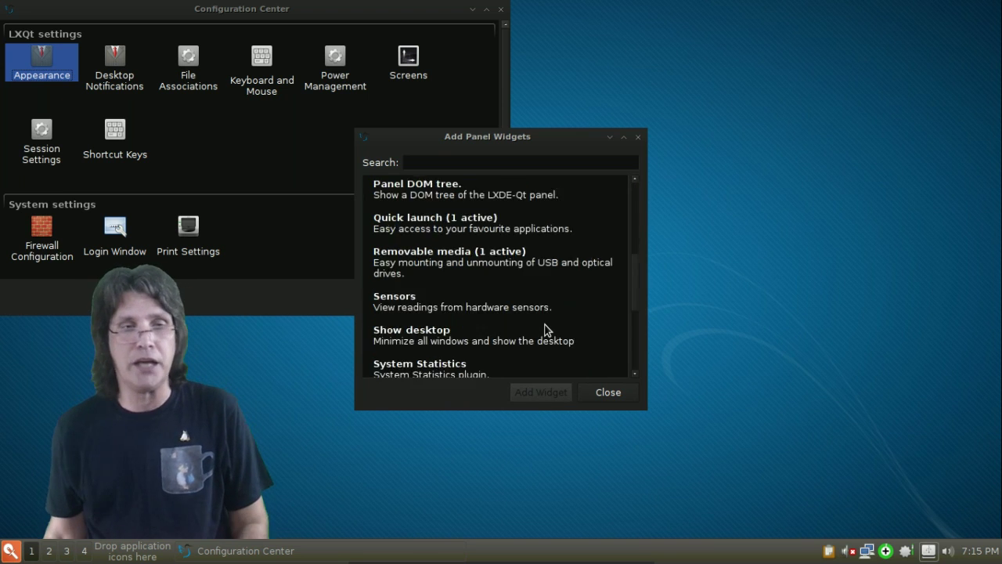
{"action": "scroll", "coordinate": [546, 331], "scroll_direction": "up", "scroll_amount": 8}
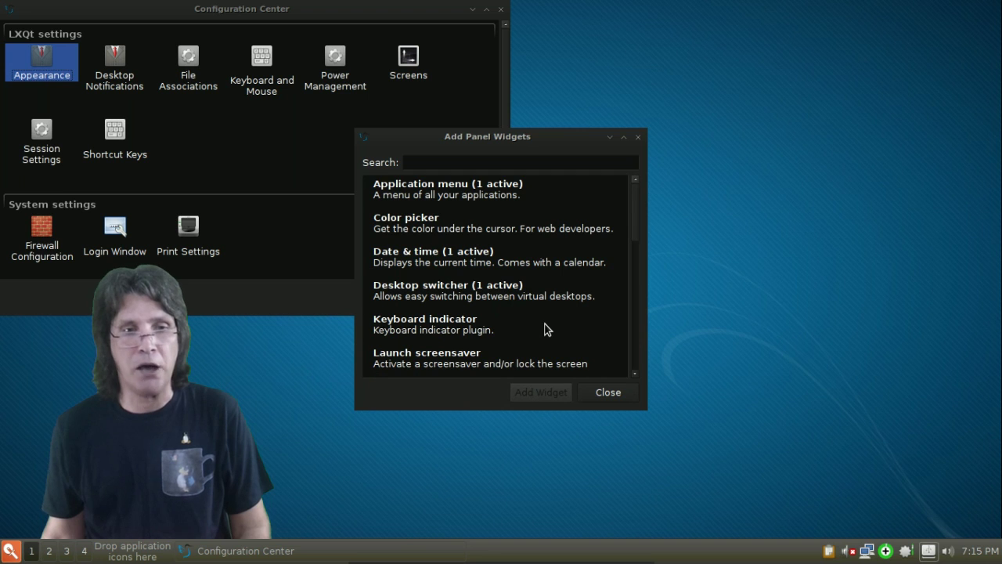
{"action": "left_click", "coordinate": [597, 392]}
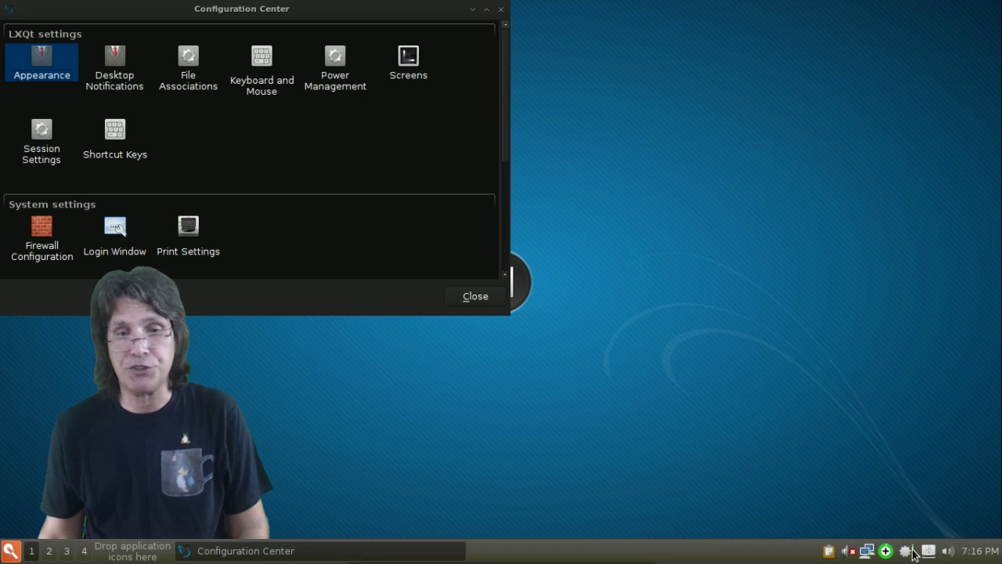
Check the system update indicator and the green plus icon beside it in the system tray
{"action": "mouse_move", "coordinate": [905, 555]}
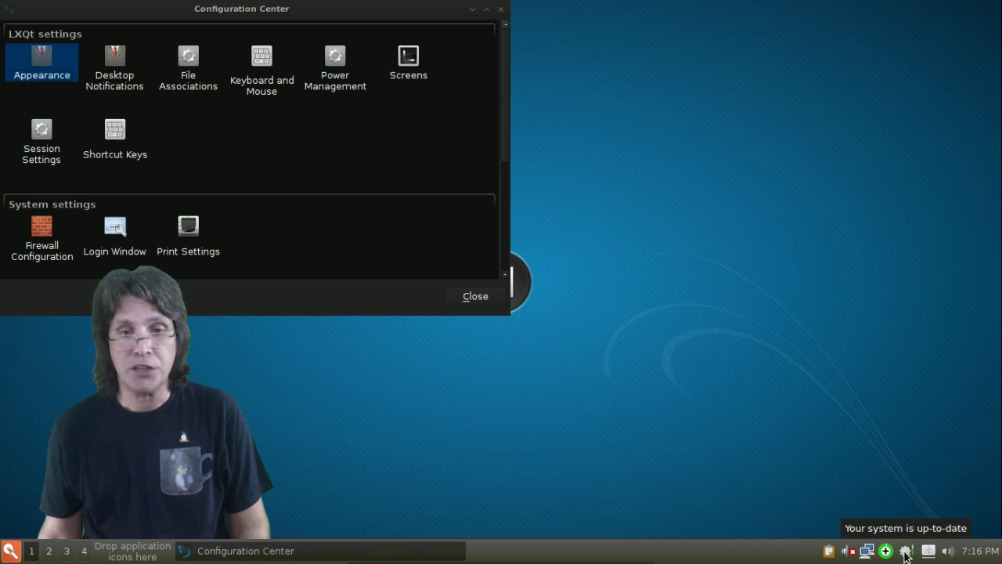
{"action": "left_click", "coordinate": [885, 553]}
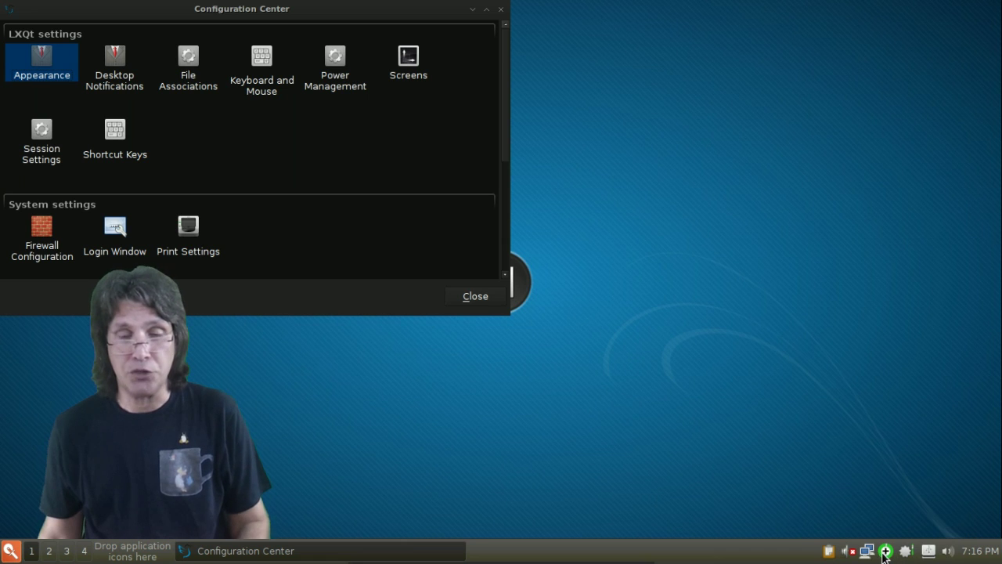
{"action": "mouse_move", "coordinate": [886, 554]}
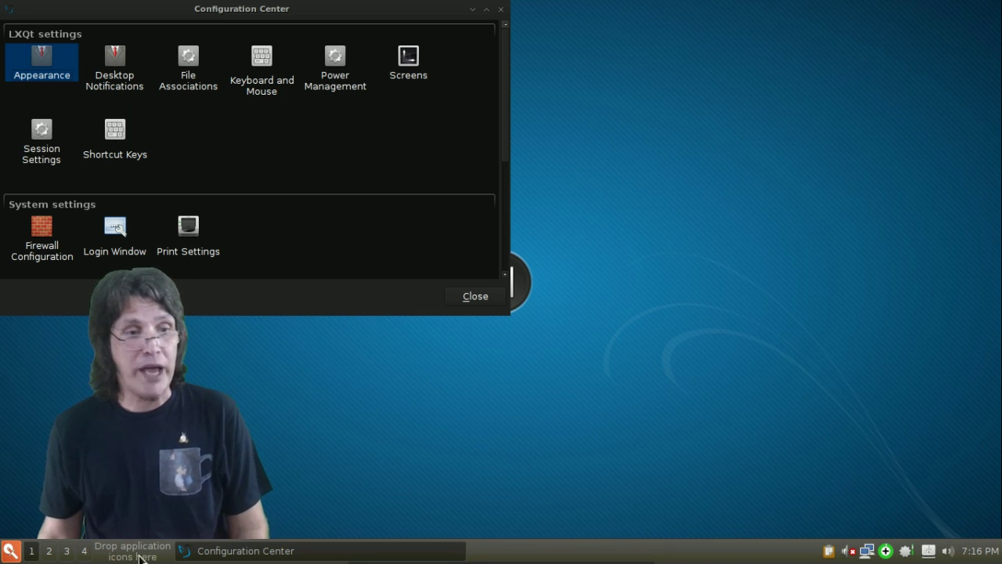
Add Archive Manager from the Accessories applications to the panel's quick launch area, and close the application menu
{"action": "left_click", "coordinate": [10, 551]}
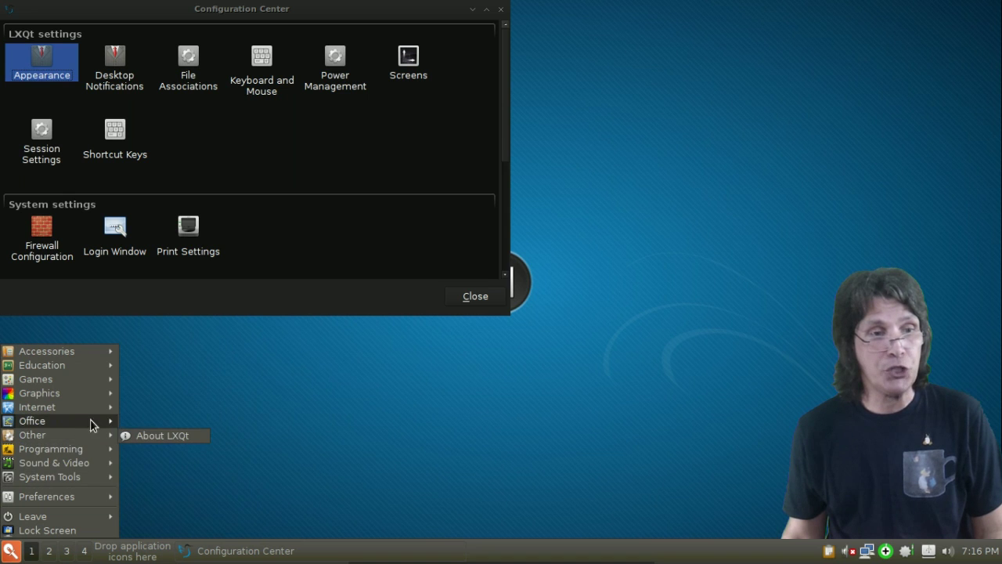
{"action": "mouse_move", "coordinate": [90, 351]}
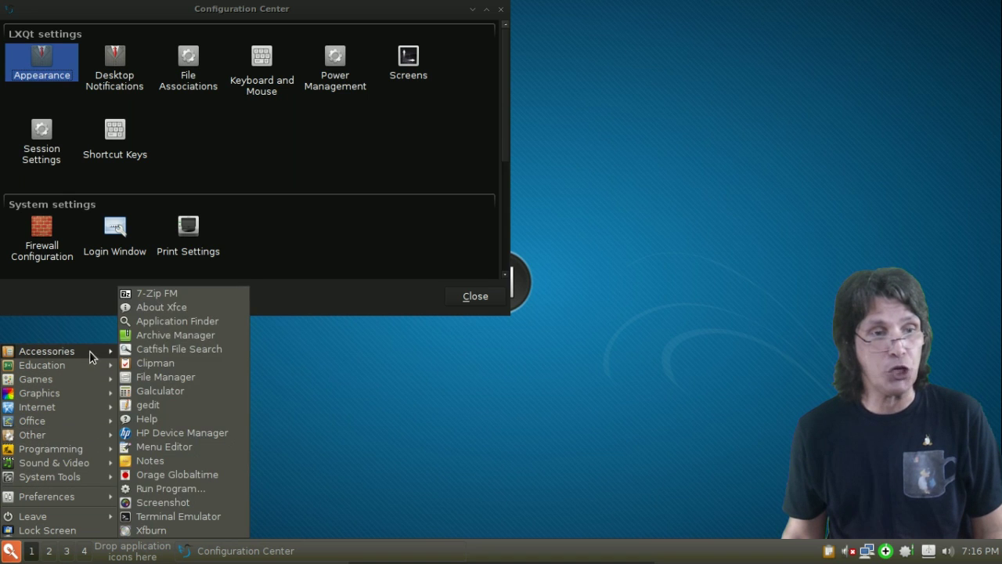
{"action": "left_click_drag", "start_coordinate": [135, 338], "coordinate": [146, 556]}
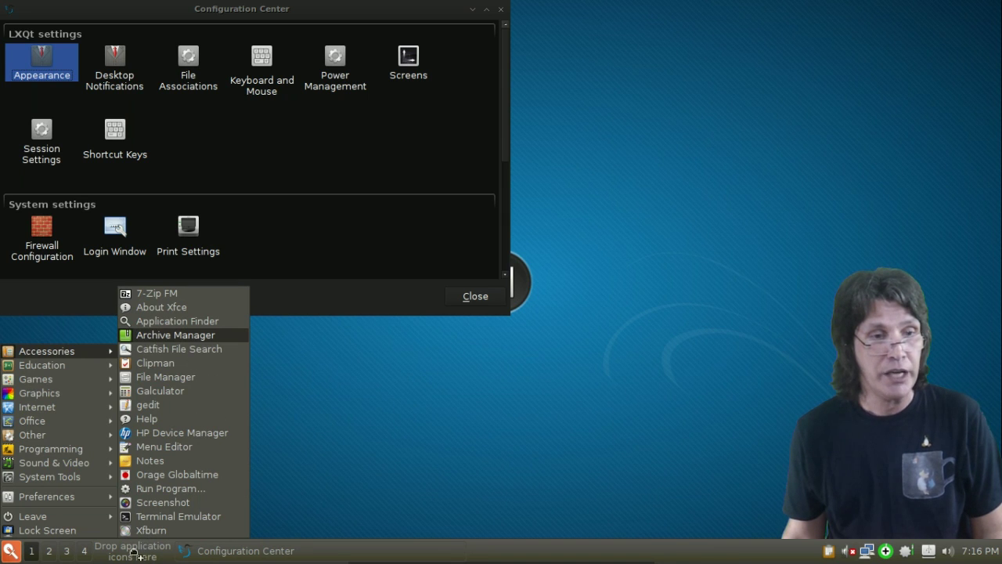
{"action": "left_click_drag", "start_coordinate": [126, 555], "coordinate": [126, 555]}
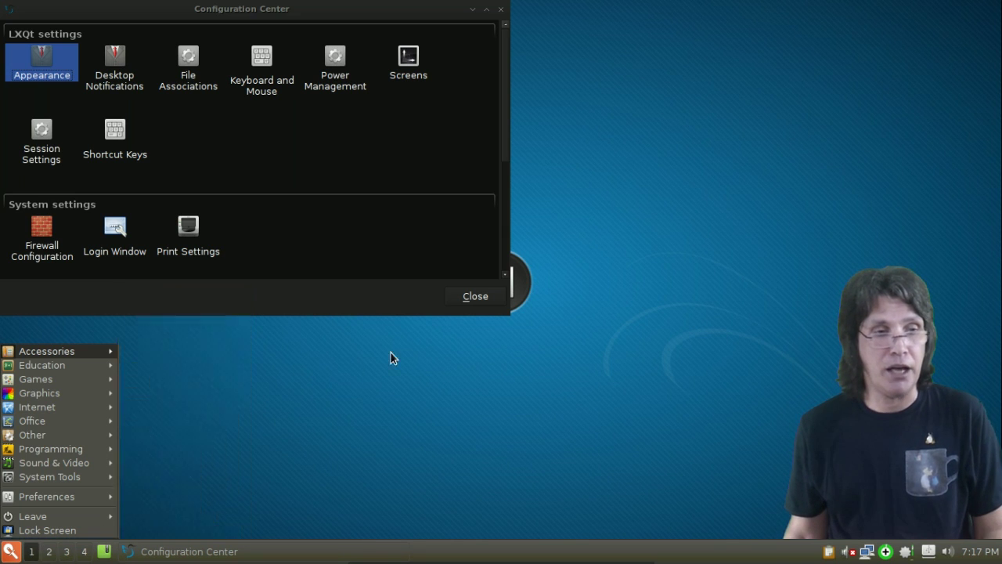
{"action": "key", "text": "Escape"}
{"action": "key", "text": "Escape"}
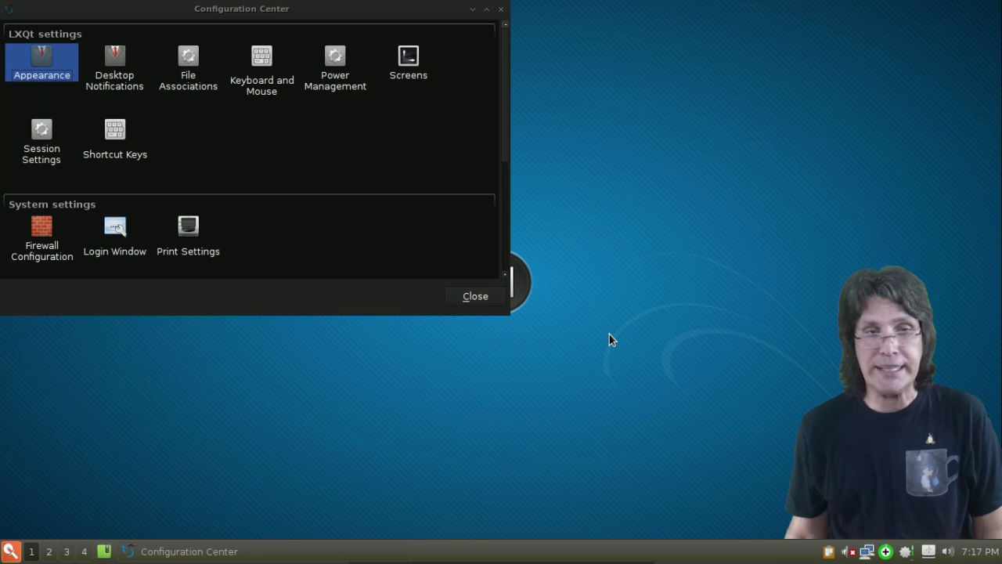
Switch back and forth through virtual desktops 1 to 4, and return to desktop 1
{"action": "key", "text": "super+F4"}
{"action": "key", "text": "super+F3"}
{"action": "key", "text": "super+F2"}
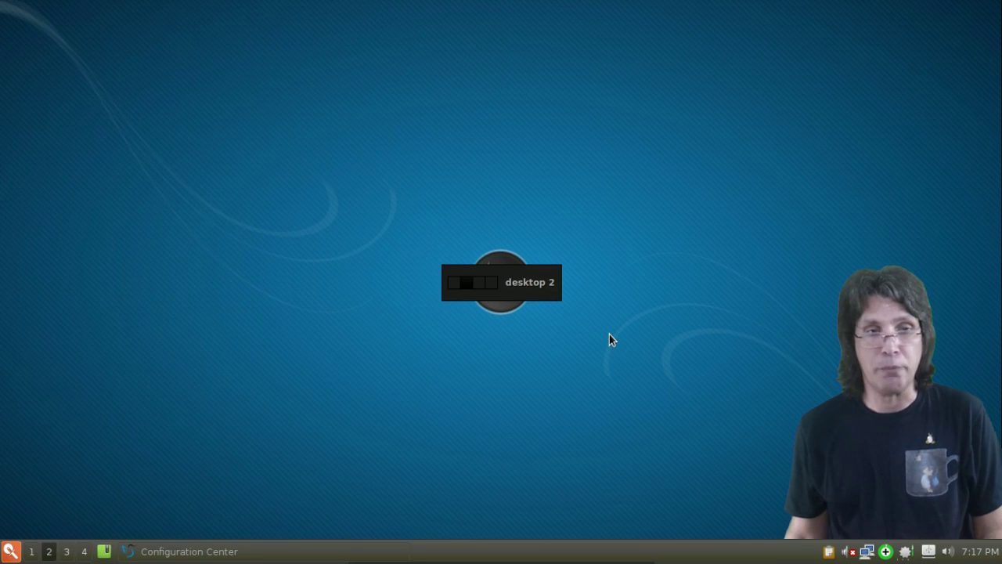
{"action": "key", "text": "super+F1"}
{"action": "key", "text": "super+F2"}
{"action": "key", "text": "super+F3"}
{"action": "key", "text": "super+F4"}
{"action": "key", "text": "super+F3"}
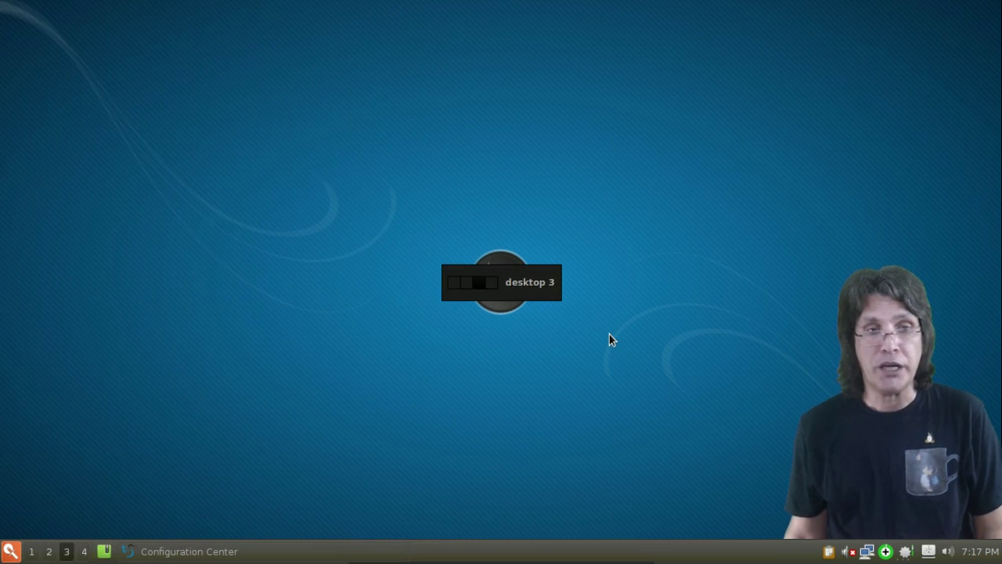
{"action": "key", "text": "super+F2"}
{"action": "key", "text": "super+F1"}
{"action": "key", "text": "super+F2"}
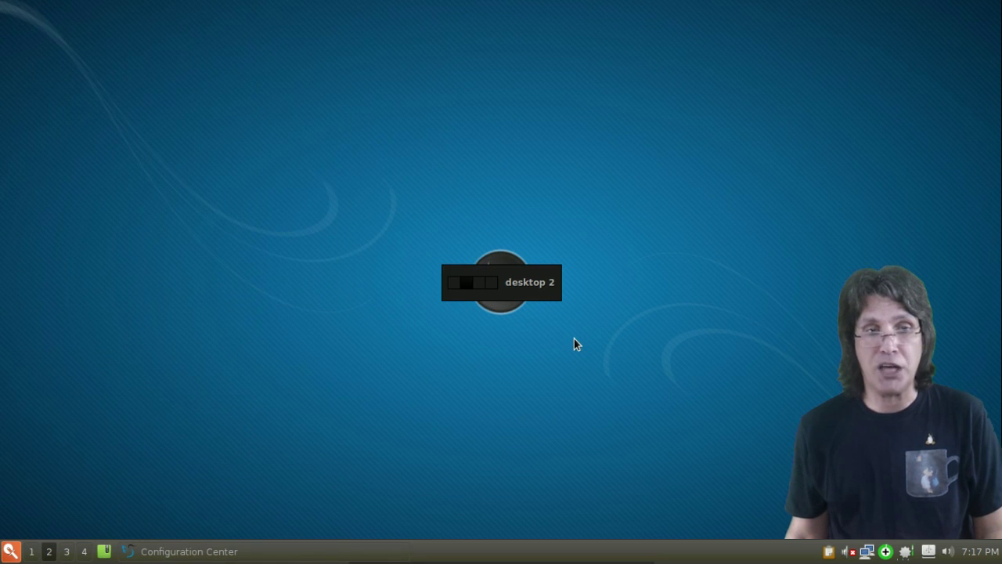
{"action": "key", "text": "super+F3"}
{"action": "key", "text": "super+F4"}
{"action": "key", "text": "super+F3"}
{"action": "key", "text": "super+F2"}
{"action": "key", "text": "super+F1"}
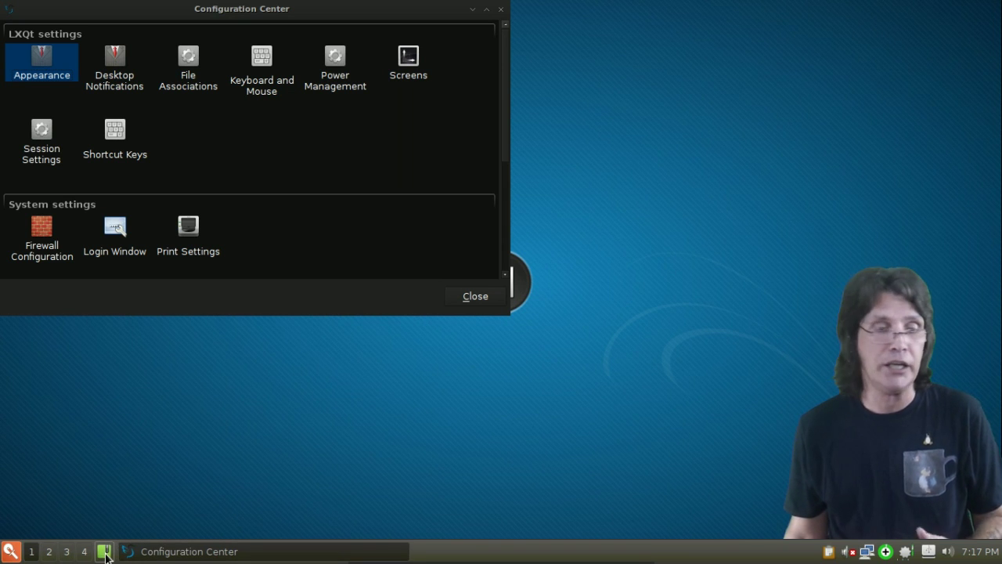
Look at the Accessories and Education categories in the application menu, and close it
{"action": "left_click", "coordinate": [9, 553]}
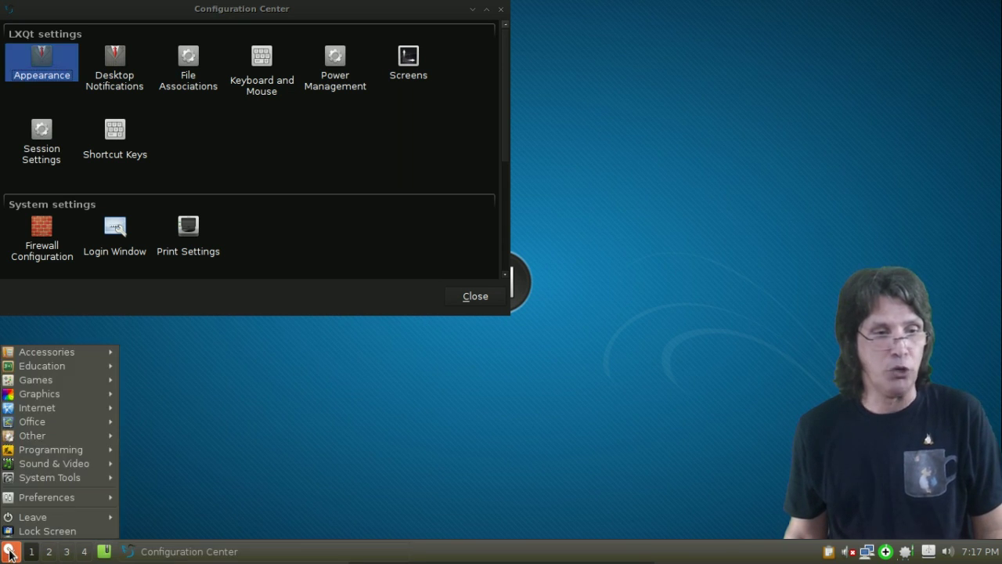
{"action": "mouse_move", "coordinate": [65, 354]}
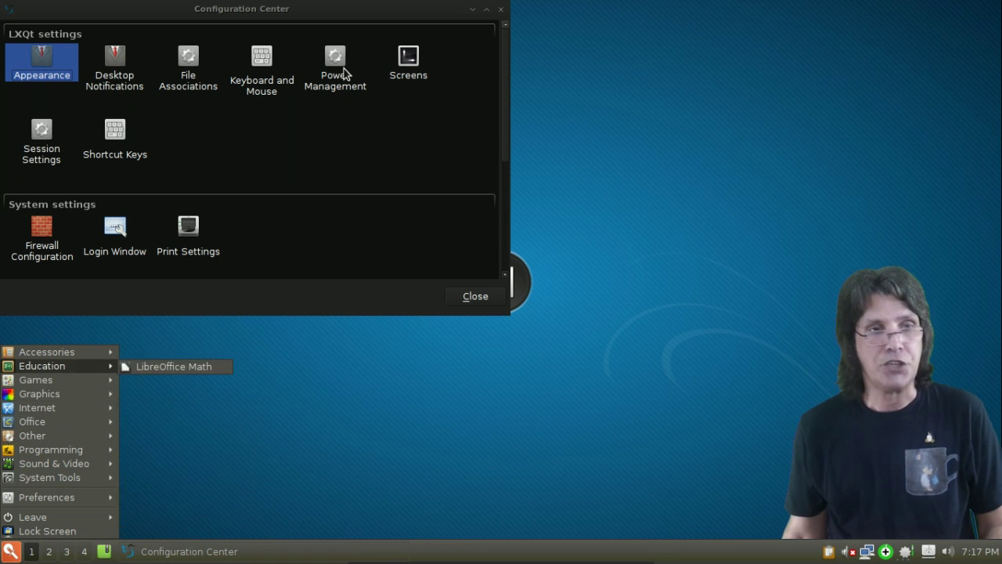
{"action": "left_click", "coordinate": [283, 101]}
View the File Associations settings and close them, and look over the System and Other settings in the Configuration Center
{"action": "left_click", "coordinate": [194, 65]}
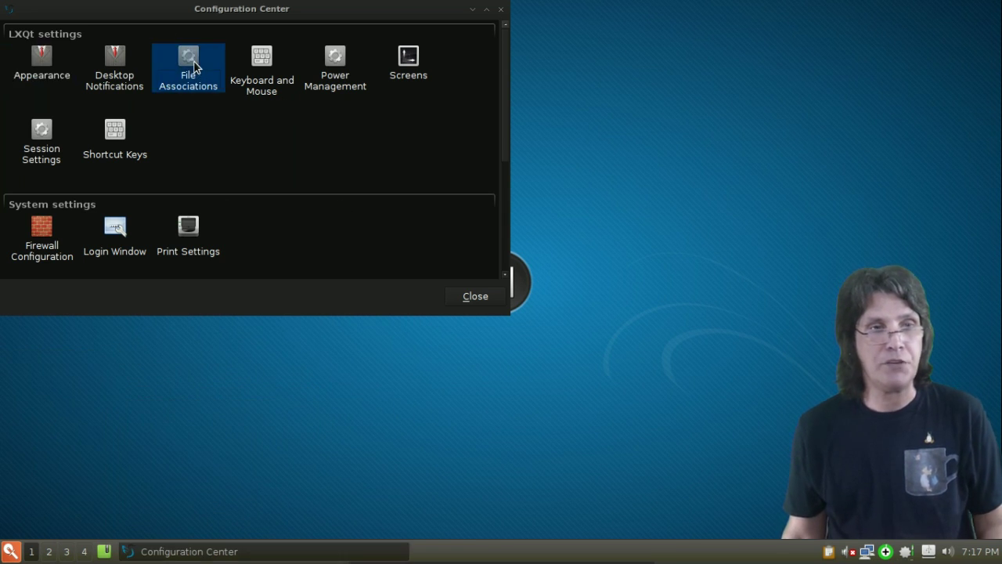
{"action": "double_click", "coordinate": [194, 66]}
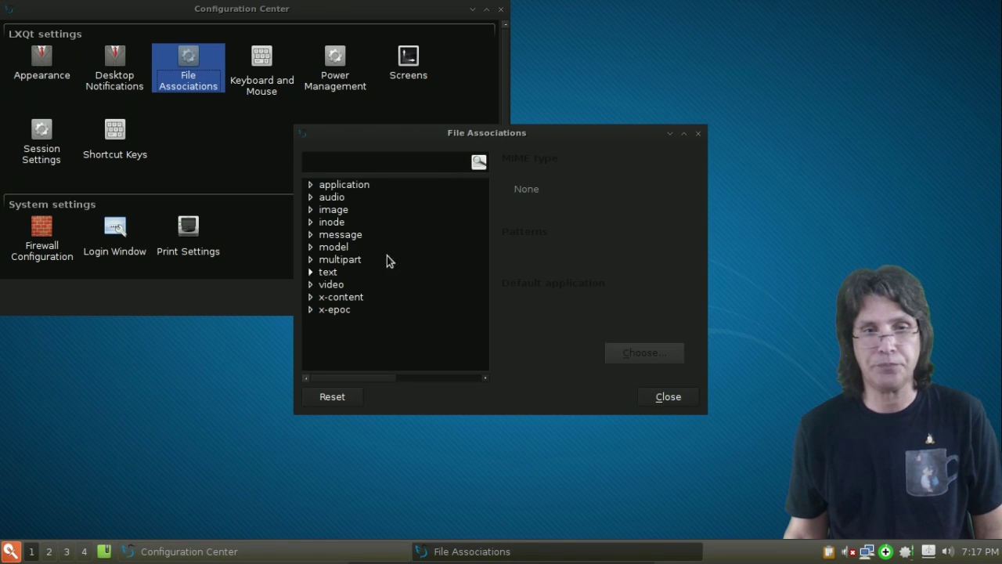
{"action": "left_click", "coordinate": [667, 396]}
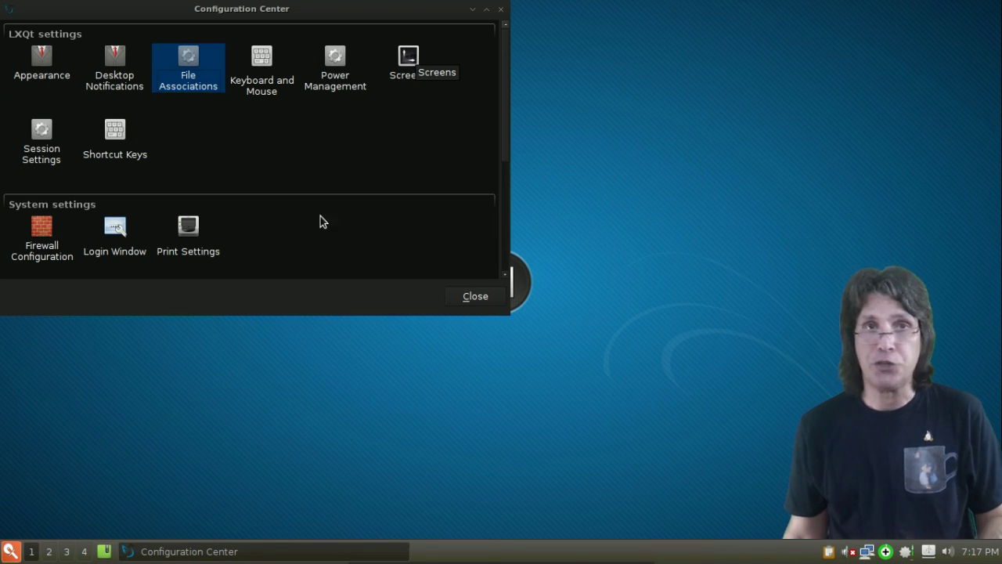
{"action": "scroll", "coordinate": [128, 165], "scroll_direction": "down", "scroll_amount": 3}
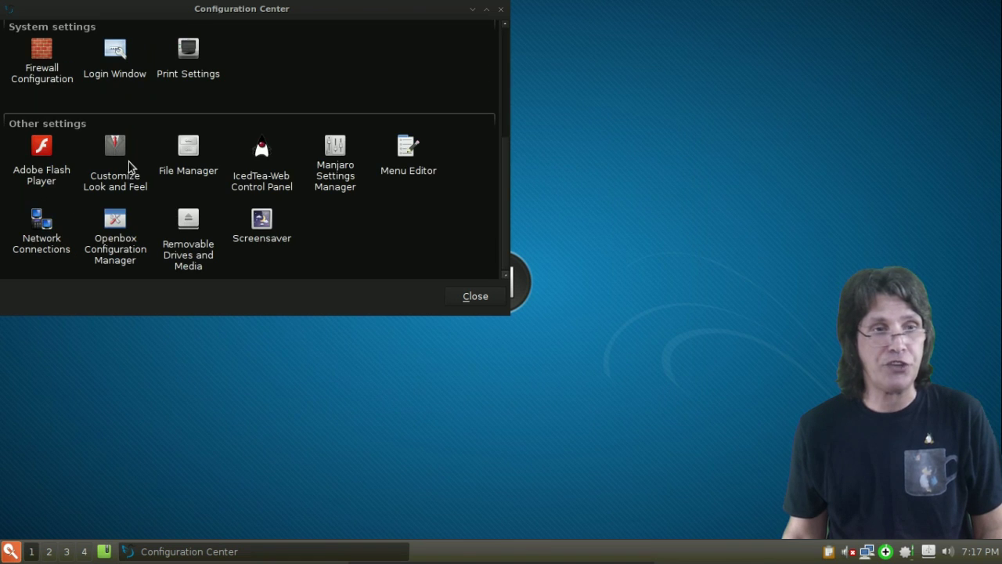